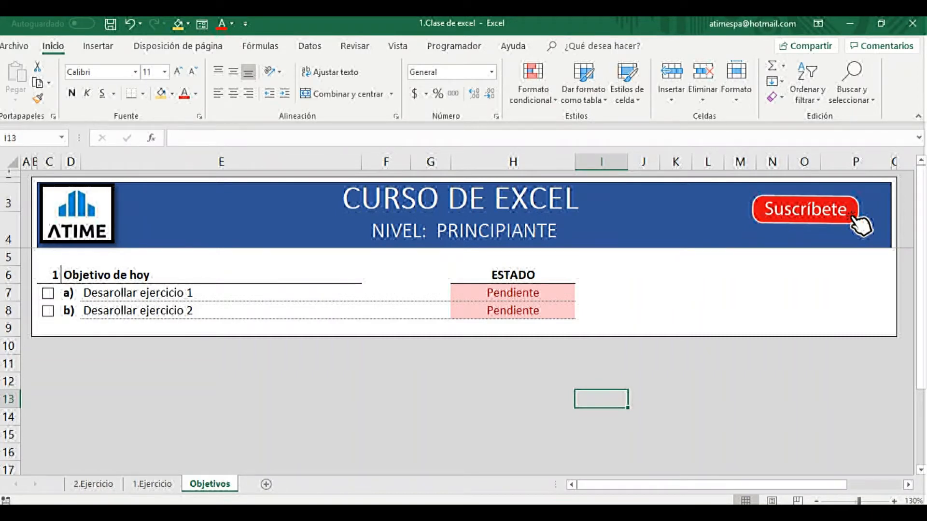
# Open the 1.Ejercicio sheet and examine the columns for surnames and first names in the exercise table.
pyautogui.click(152, 484)
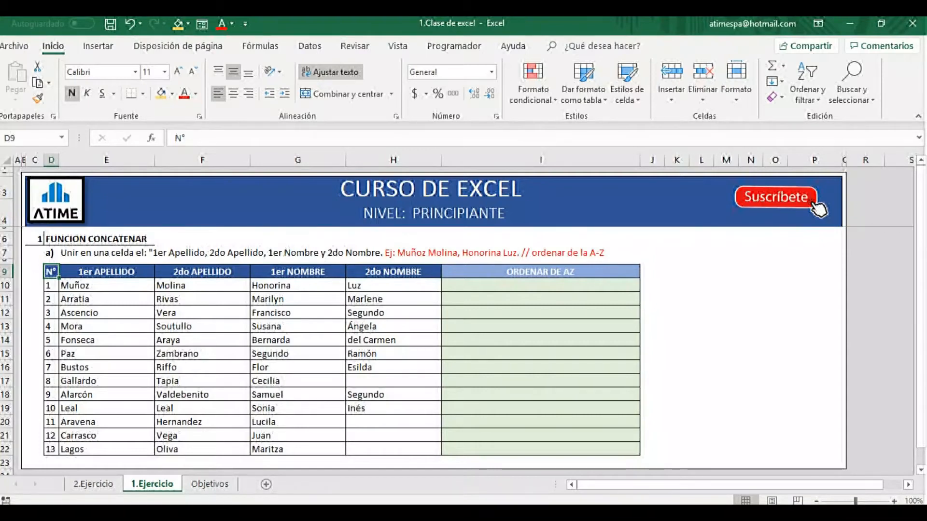
pyautogui.moveTo(106, 272); pyautogui.dragTo(107, 450)
pyautogui.moveTo(202, 272); pyautogui.dragTo(202, 449)
pyautogui.moveTo(298, 272); pyautogui.dragTo(298, 449)
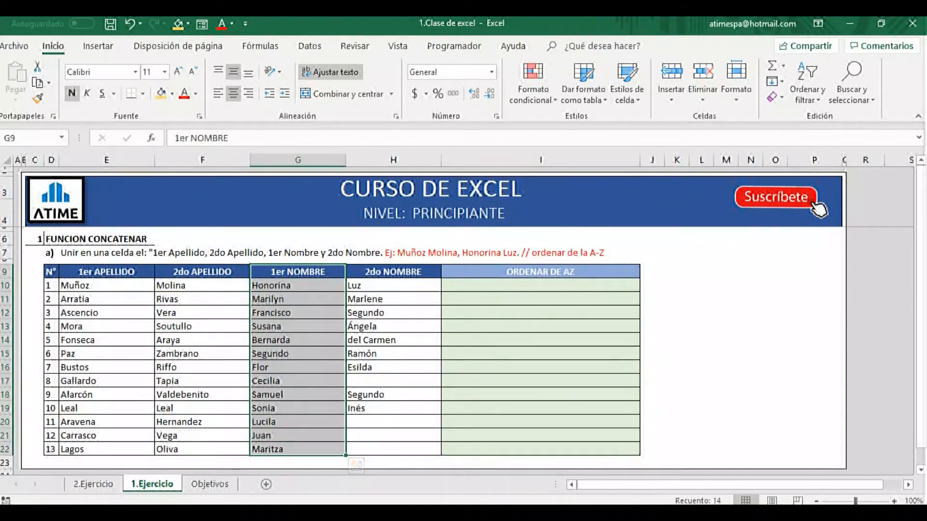
pyautogui.moveTo(394, 272); pyautogui.dragTo(394, 449)
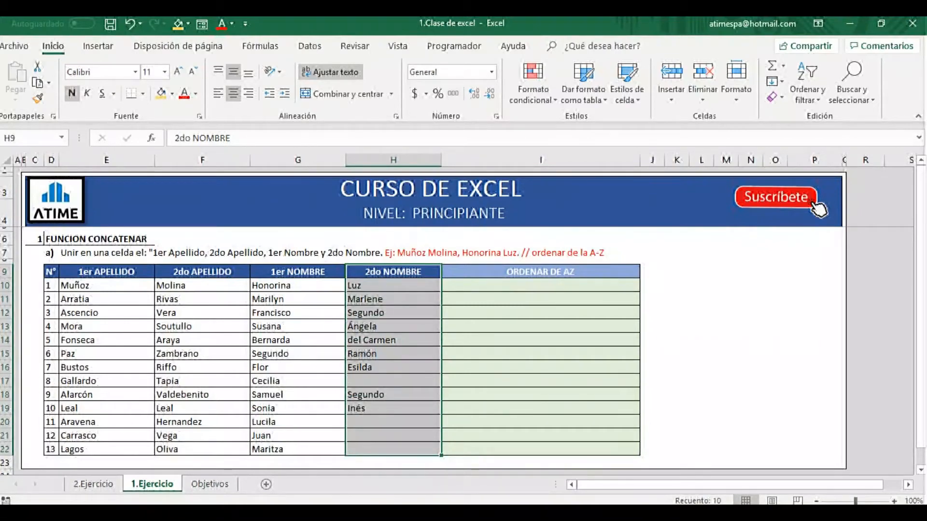
pyautogui.click(394, 161)
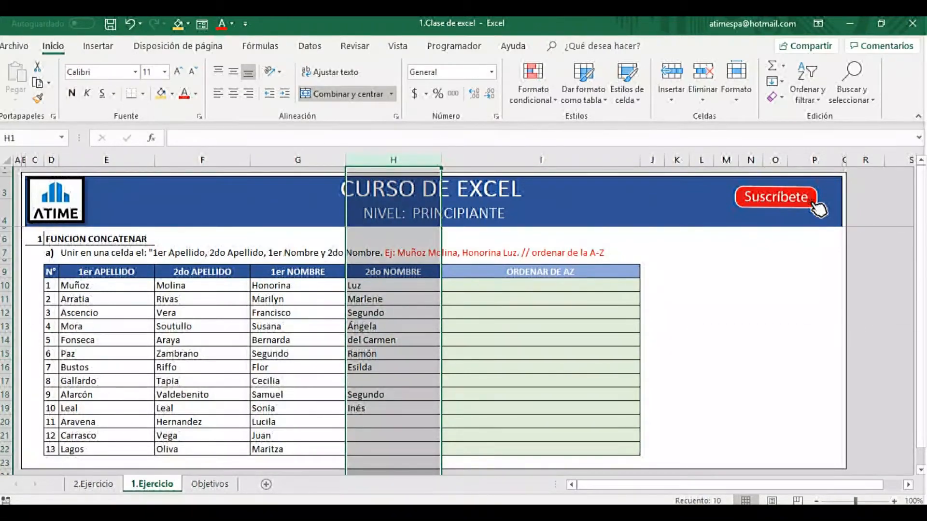
pyautogui.click(6, 354)
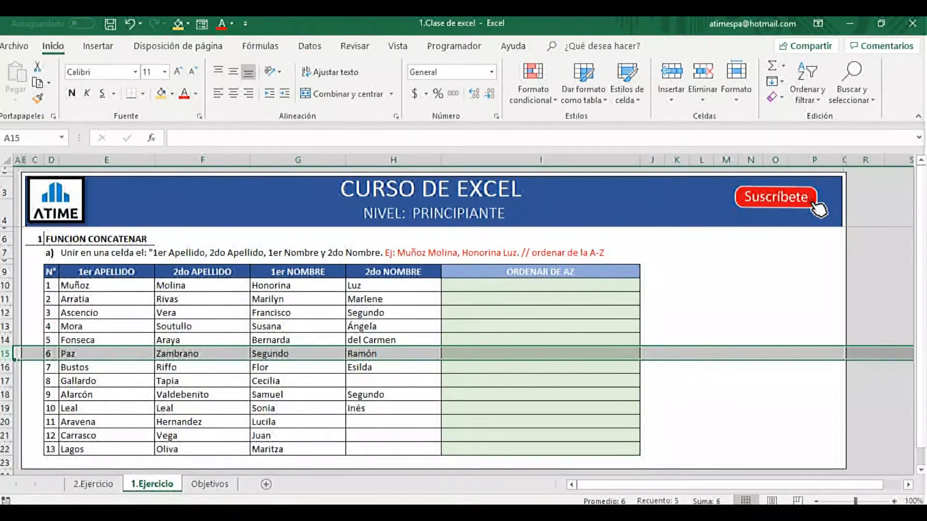
# Write the first person's full name by hand in I10, then clear the cell.
pyautogui.click(540, 286)
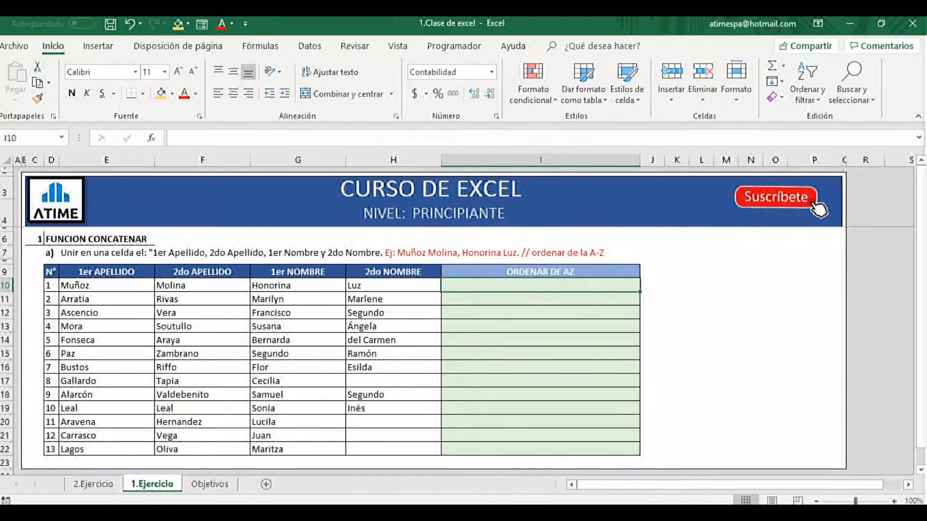
pyautogui.write('MU')
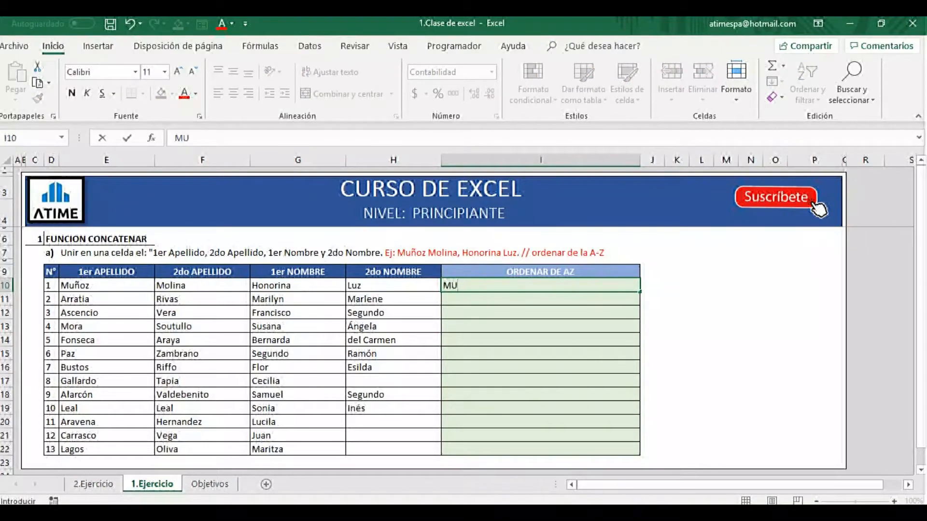
pyautogui.write('ÑOZ MOLI')
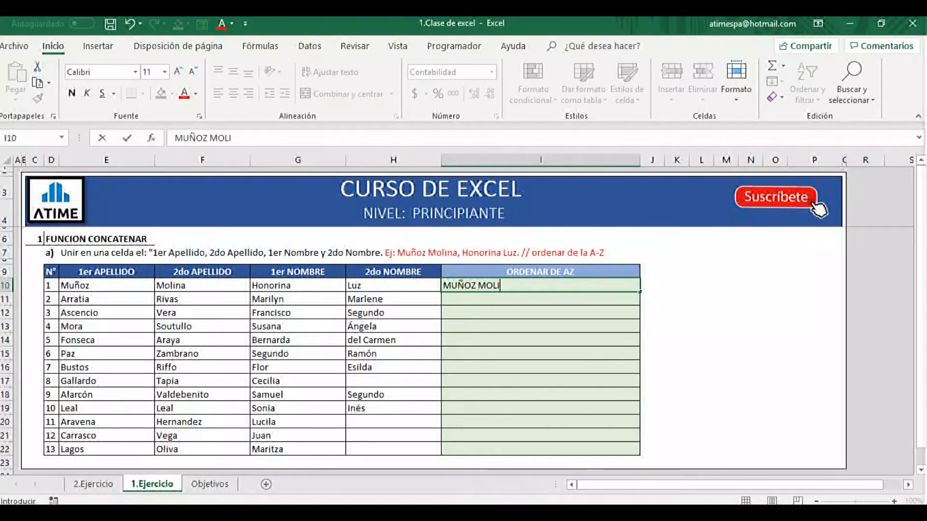
pyautogui.write('NA HONORI')
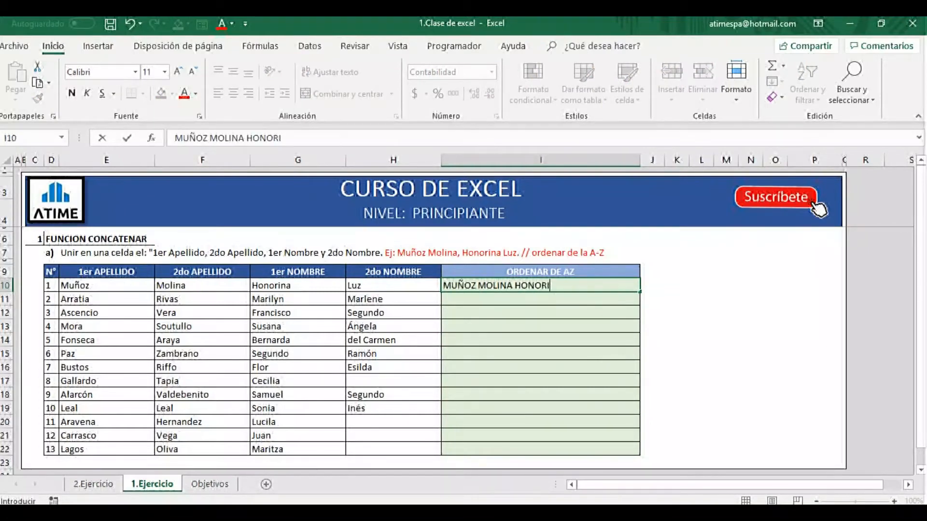
pyautogui.write('NA LUZ')
pyautogui.press('Return')
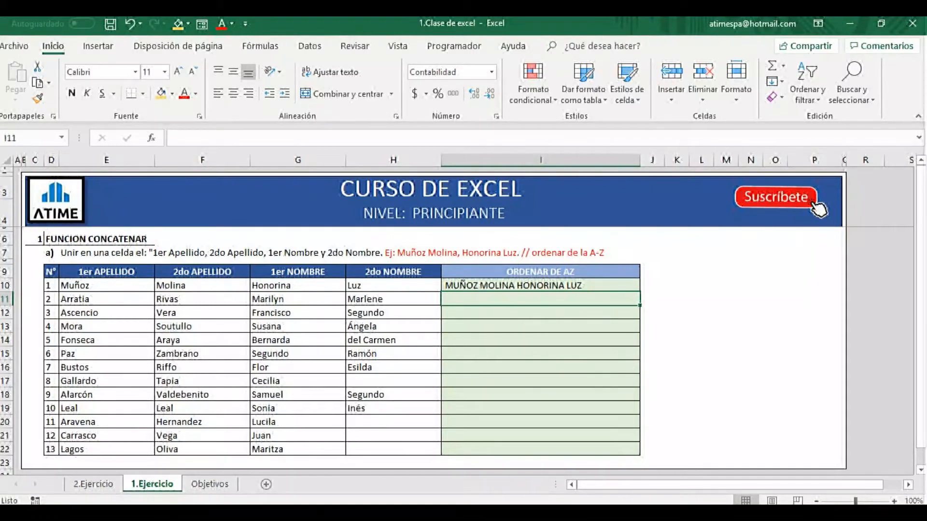
pyautogui.click(541, 286)
pyautogui.press('Delete')
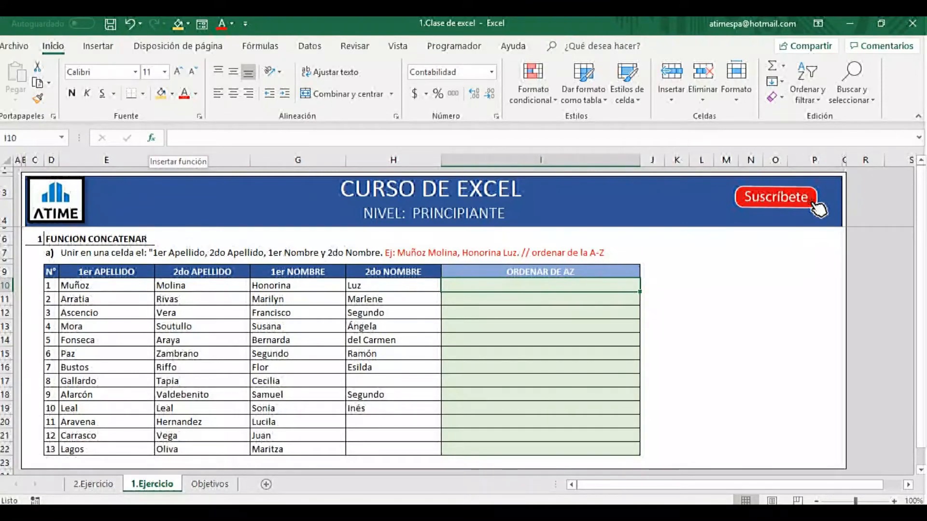
# Start inserting a function in cell I10 and list the functions of the category Todo.
pyautogui.click(151, 138)
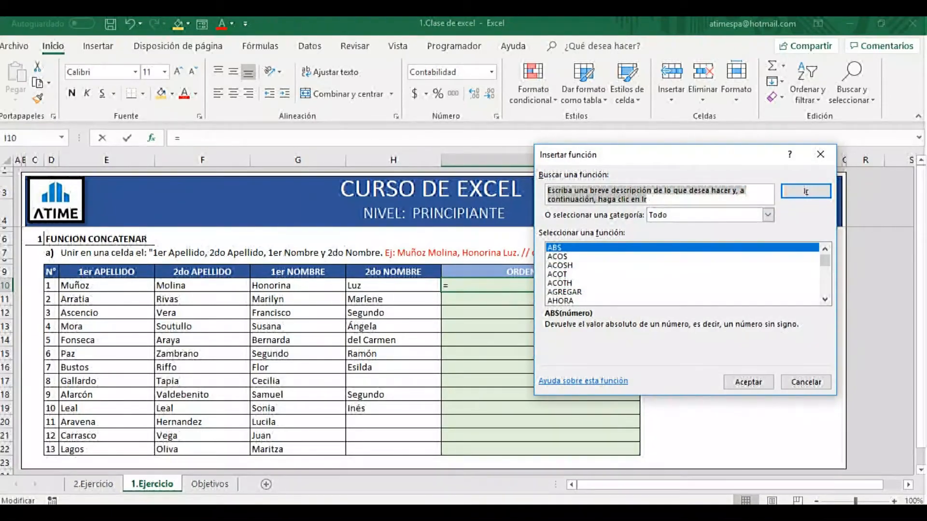
pyautogui.moveTo(590, 156); pyautogui.dragTo(562, 171)
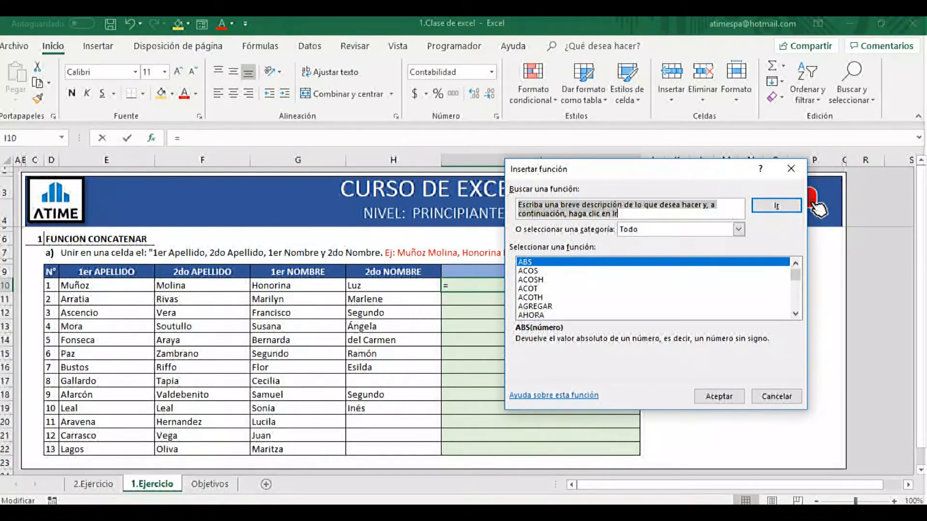
pyautogui.click(738, 230)
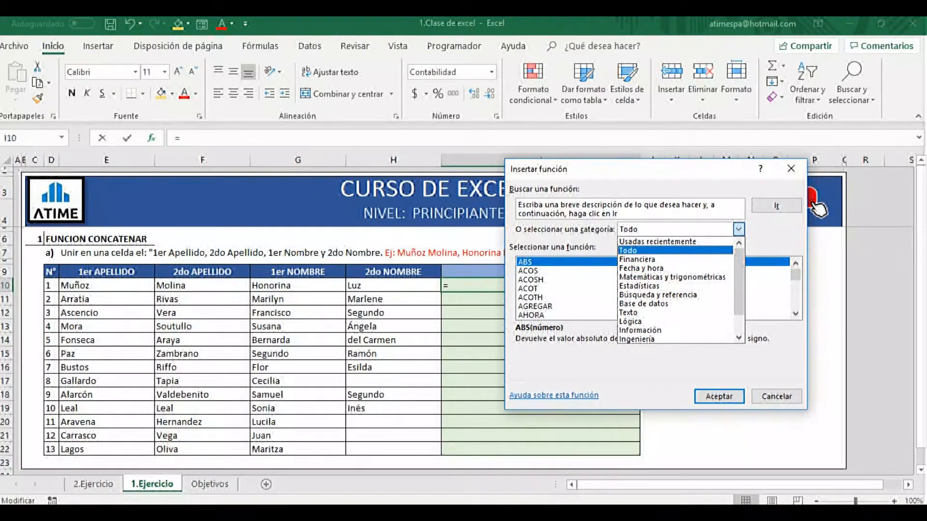
pyautogui.press('Up')
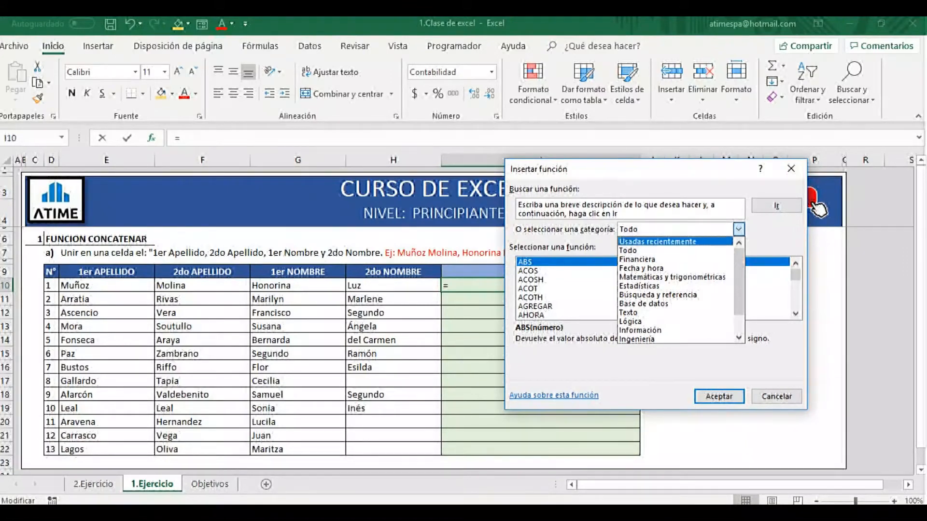
pyautogui.press('Return')
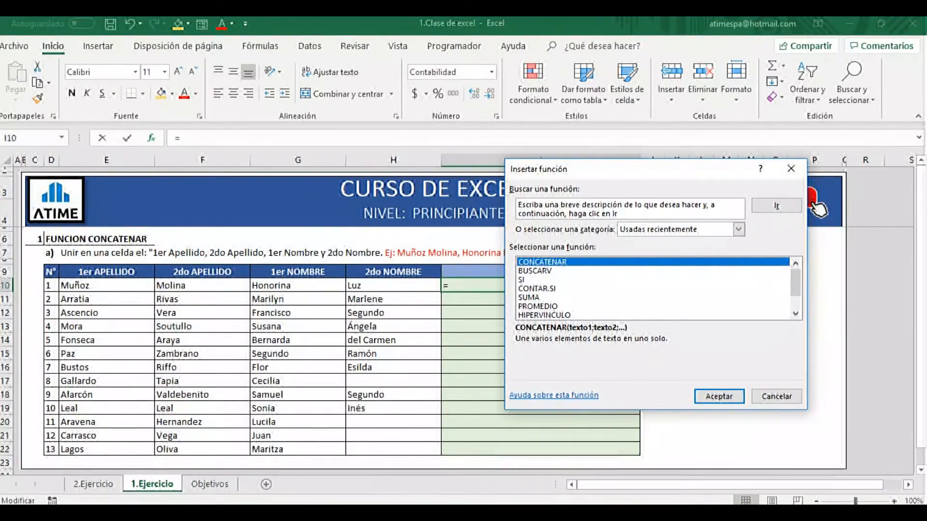
pyautogui.click(739, 230)
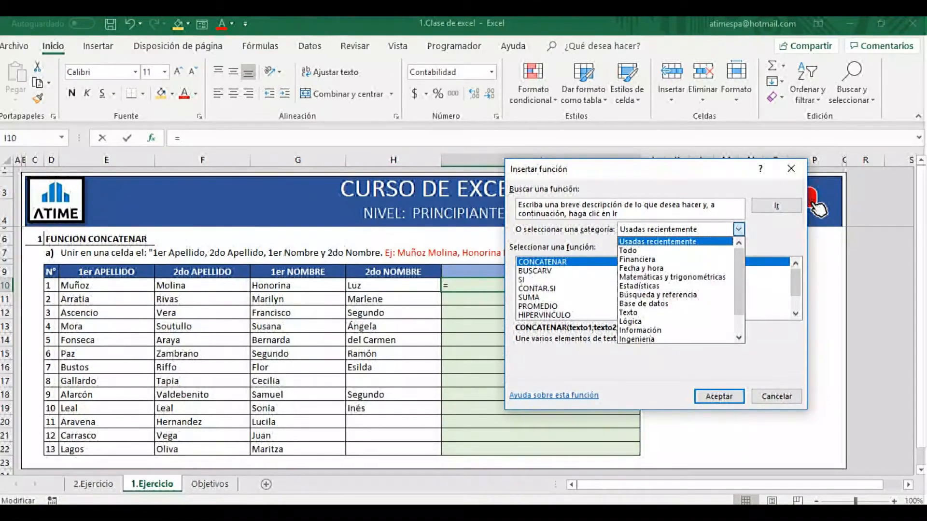
pyautogui.click(676, 251)
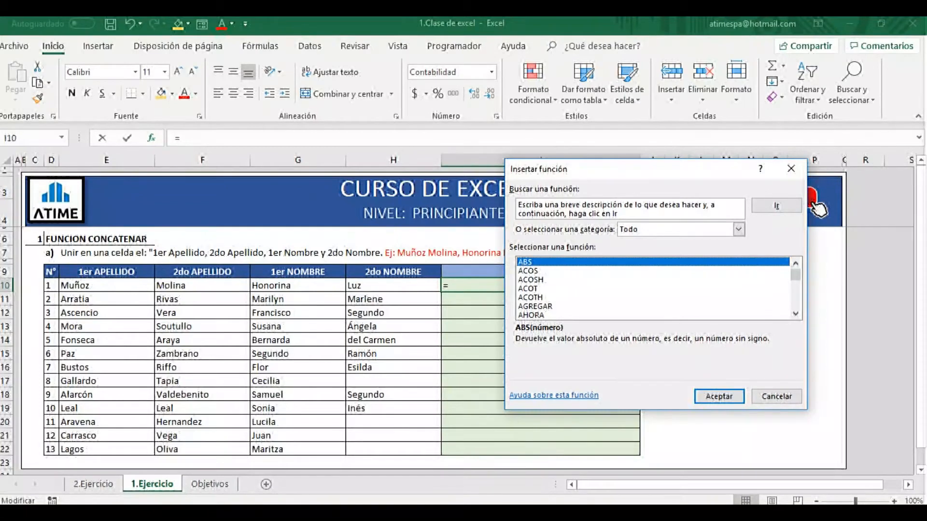
# Find the CONCATENAR function in the full function list and insert it into I10.
pyautogui.press('Down')
pyautogui.press('Down')
pyautogui.press('Down')
pyautogui.press('Down')
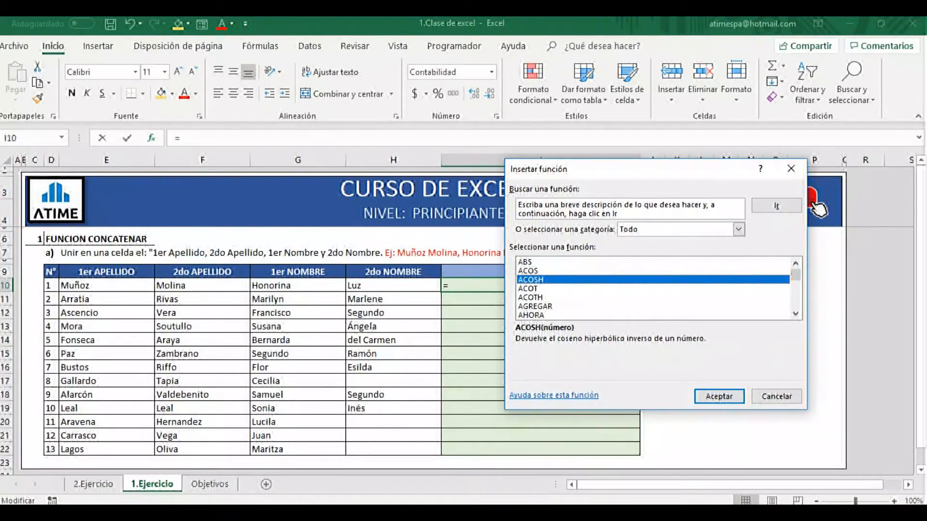
pyautogui.press('Down')
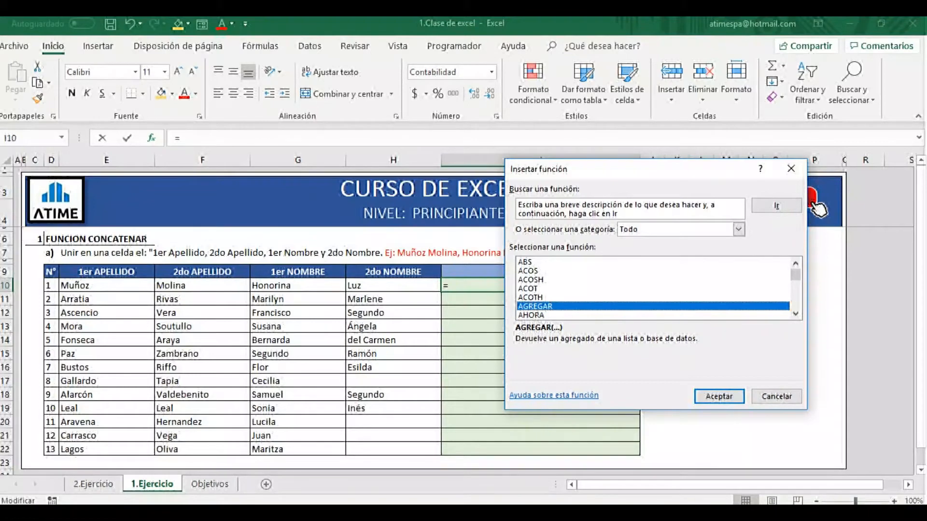
pyautogui.press('c')
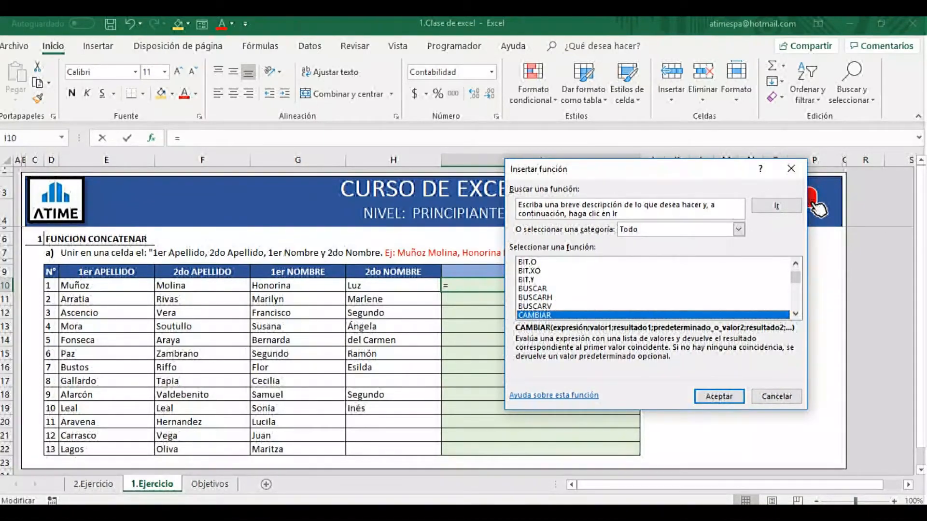
pyautogui.press('Down')
pyautogui.press('Down')
pyautogui.press('Down')
pyautogui.press('Down')
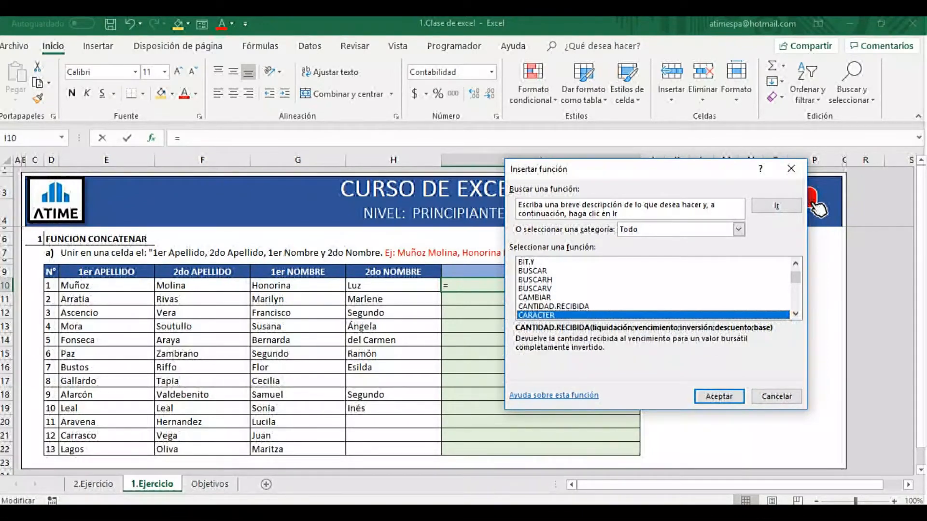
pyautogui.press('Down')
pyautogui.press('Down')
pyautogui.press('Down')
pyautogui.press('Down')
pyautogui.press('Down')
pyautogui.press('Down')
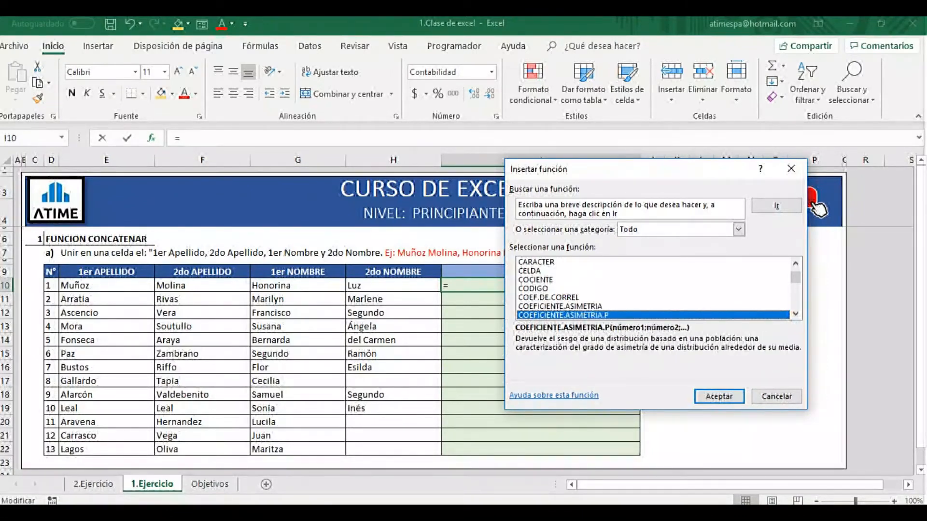
pyautogui.press('Down')
pyautogui.press('Down')
pyautogui.press('Down')
pyautogui.press('Down')
pyautogui.press('Down')
pyautogui.press('Down')
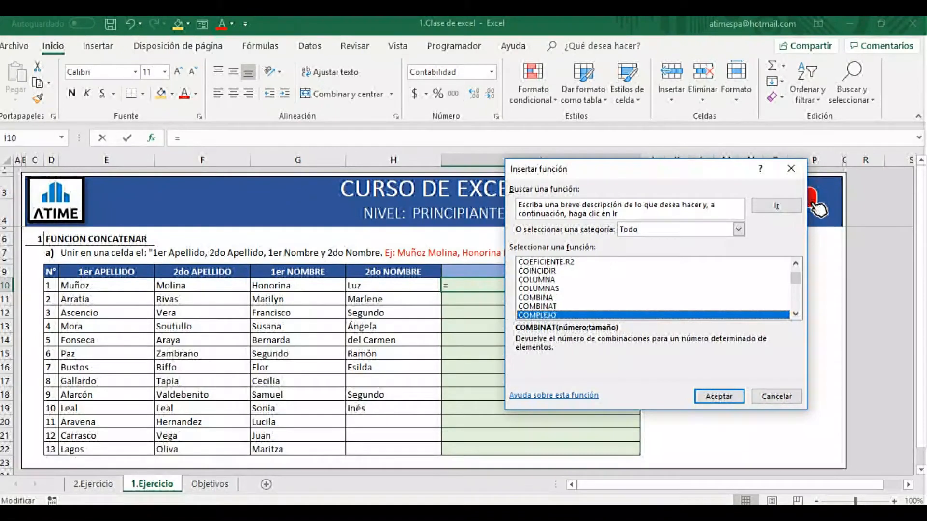
pyautogui.press('Down')
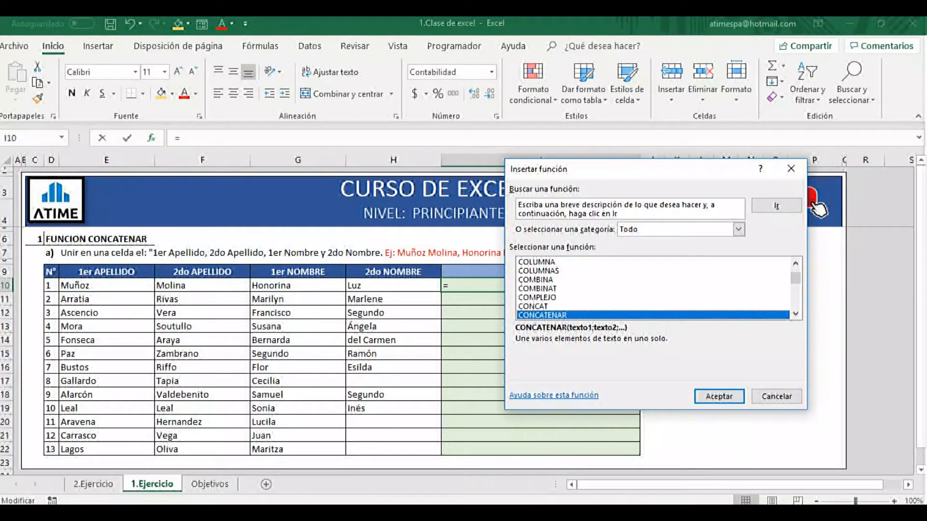
pyautogui.press('Return')
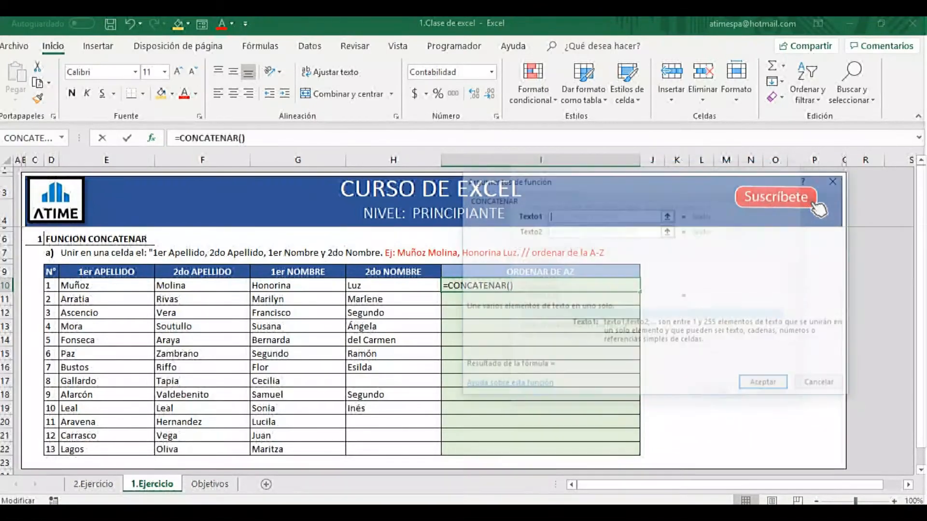
# Move the function arguments dialog clear of the table and set CONCATENAR's Texto1 to cell E10.
pyautogui.moveTo(564, 184); pyautogui.dragTo(627, 72)
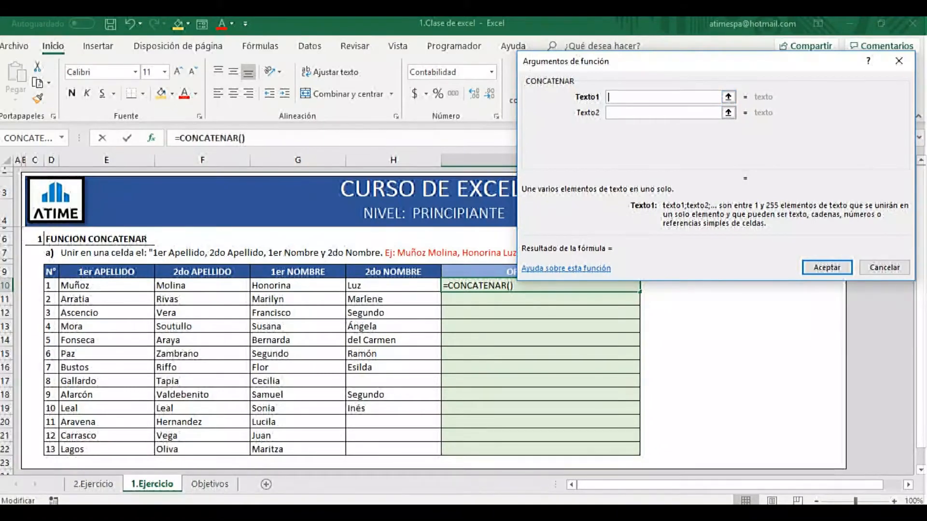
pyautogui.moveTo(603, 68); pyautogui.dragTo(585, 34)
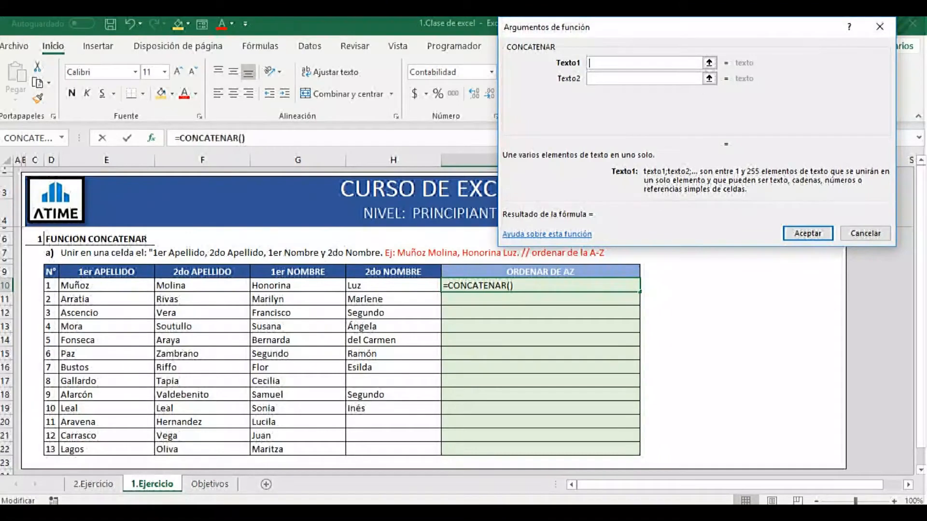
pyautogui.moveTo(615, 31)
pyautogui.mouseDown()
pyautogui.moveTo(619, 39)
pyautogui.moveTo(617, 31)
pyautogui.mouseUp()
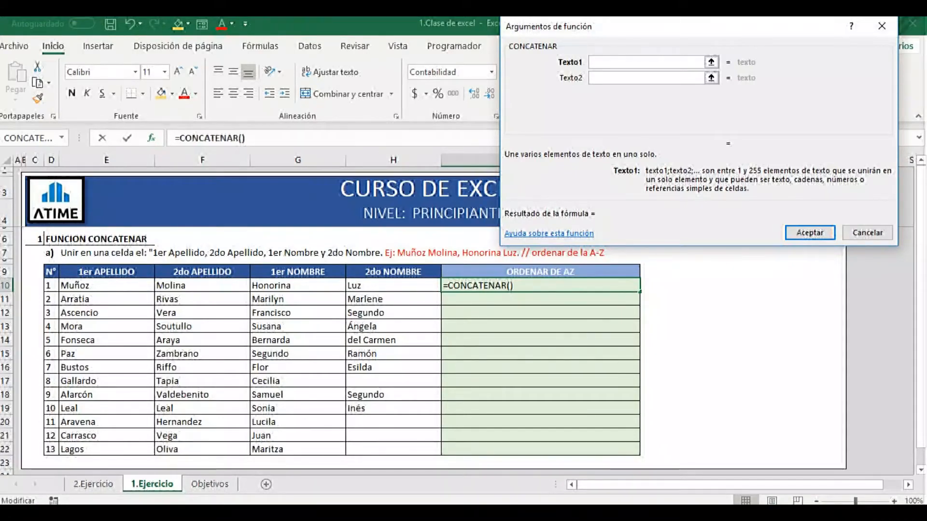
pyautogui.click(106, 285)
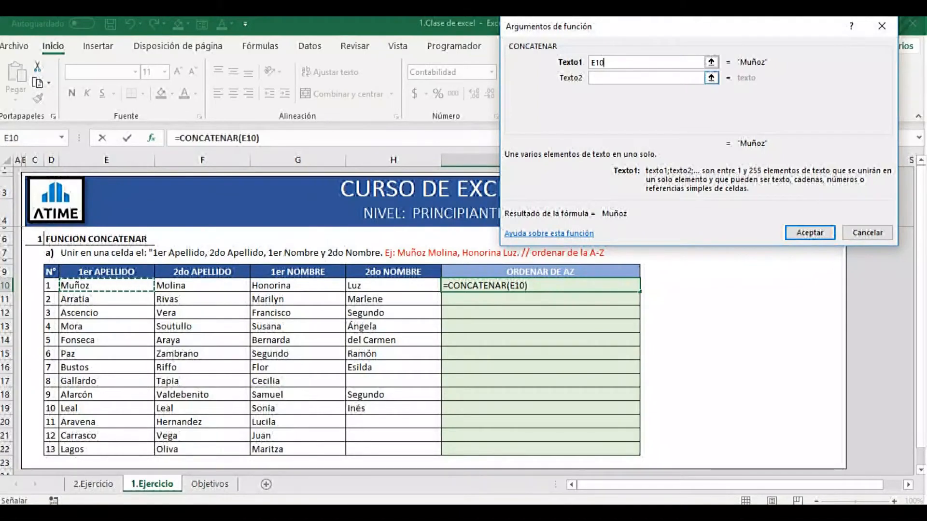
# Set CONCATENAR's Texto2 to a quoted space " " and Texto3 to cell F10.
pyautogui.click(646, 78)
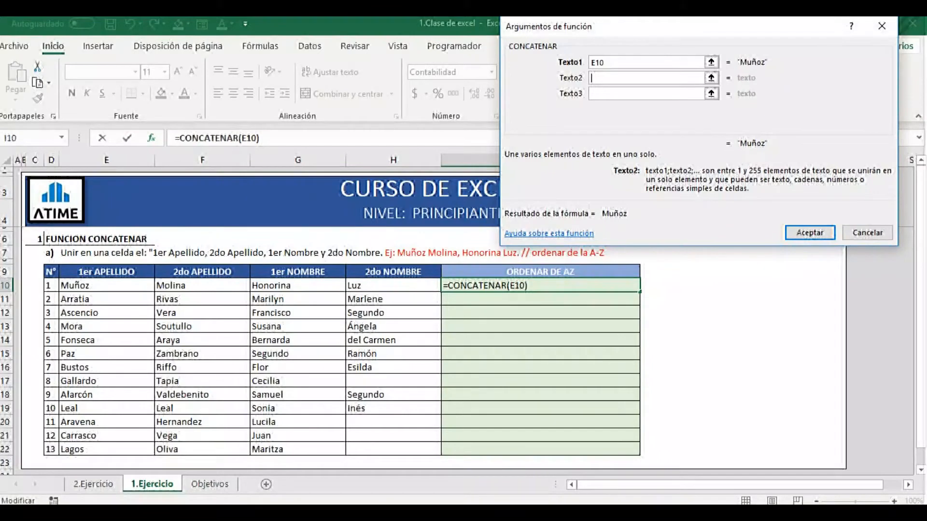
pyautogui.click(202, 286)
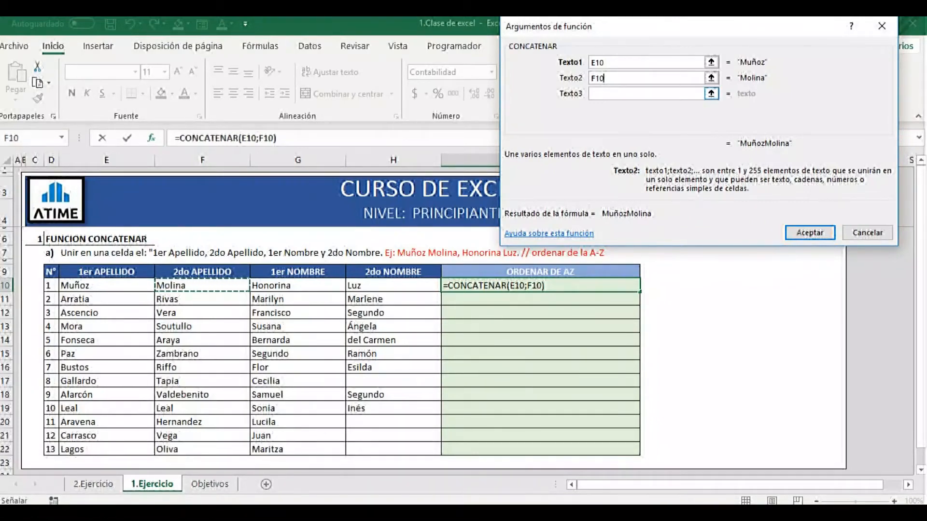
pyautogui.moveTo(605, 78); pyautogui.dragTo(588, 79)
pyautogui.press('BackSpace')
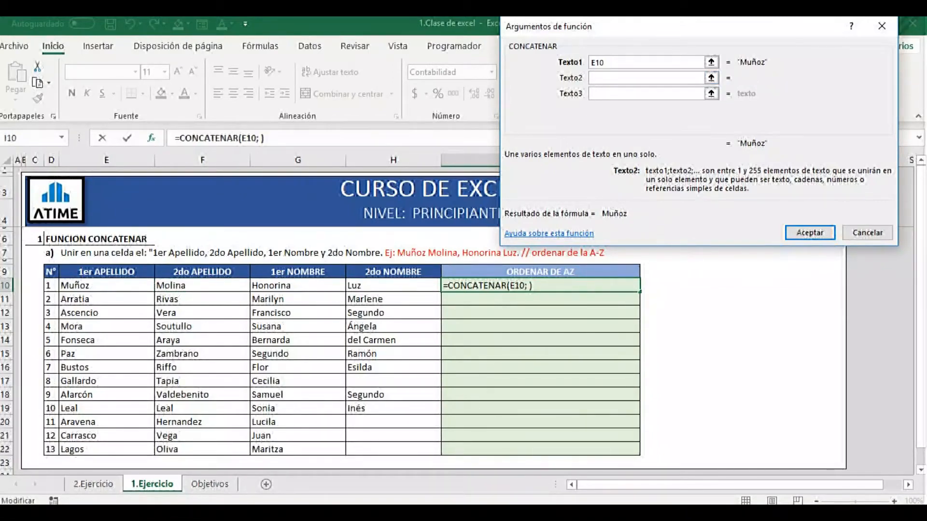
pyautogui.press('Tab')
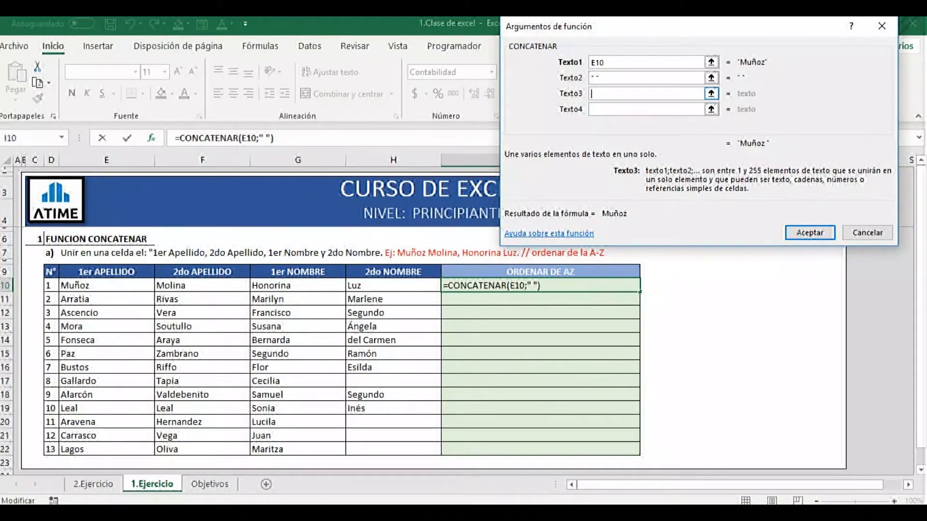
pyautogui.click(202, 286)
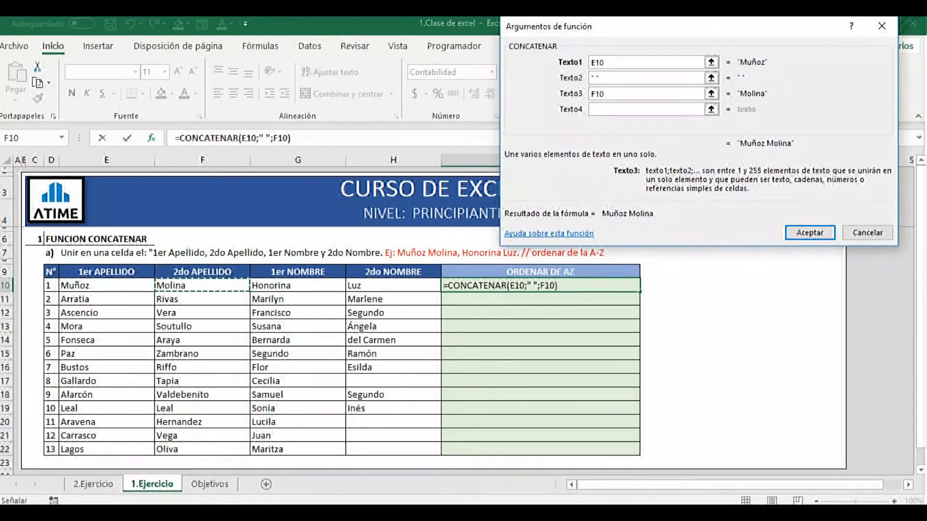
# Set CONCATENAR's Texto4 to a quoted comma and space ", " and Texto5 to cell G10.
pyautogui.press('Tab')
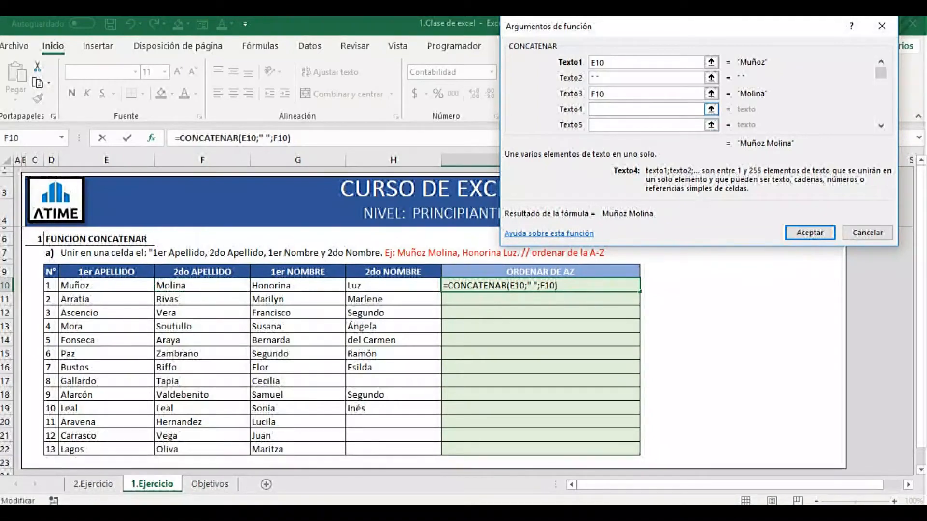
pyautogui.write(',')
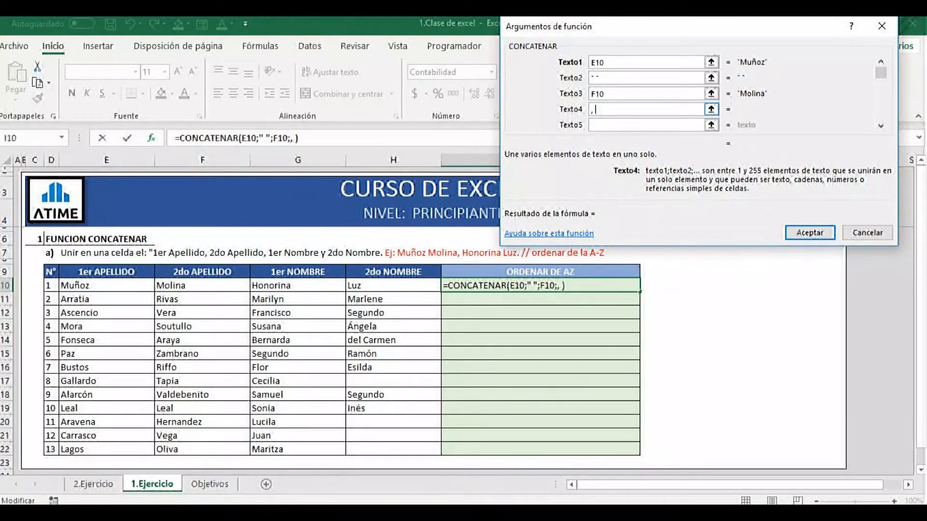
pyautogui.press('Tab')
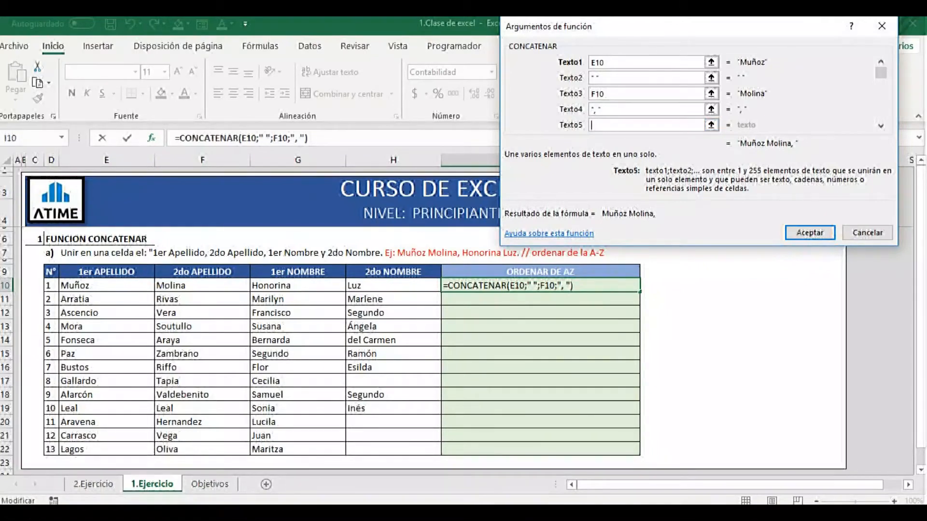
pyautogui.click(252, 285)
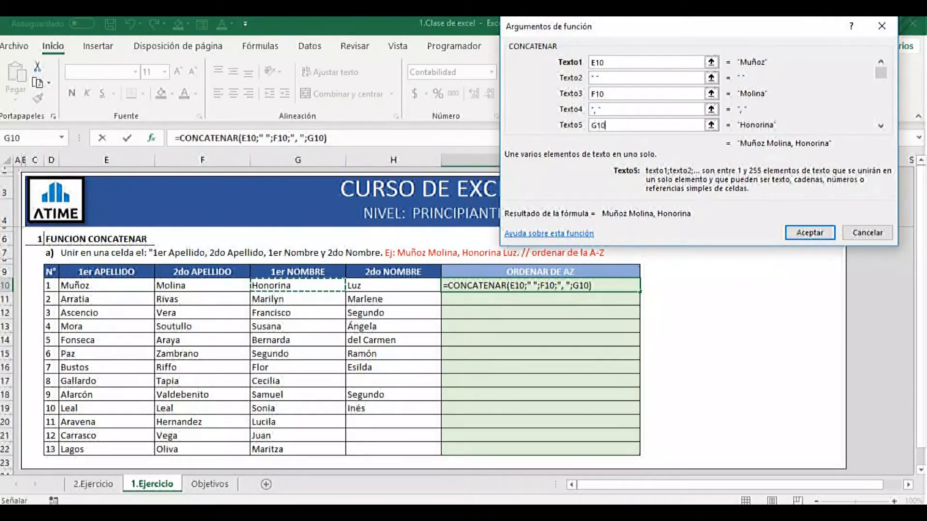
# Set CONCATENAR's Texto6 to a quoted space " " and Texto7 to cell H10, and accept the function.
pyautogui.press('Tab')
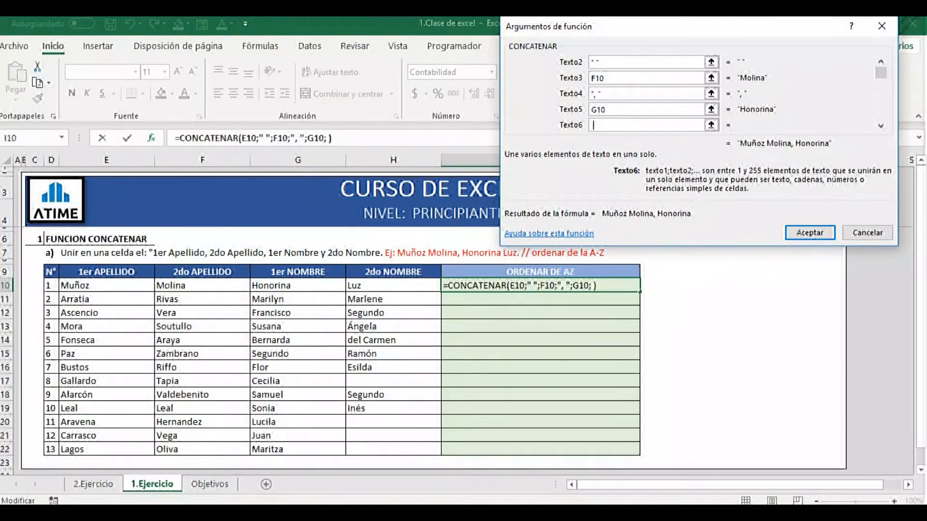
pyautogui.press('Tab')
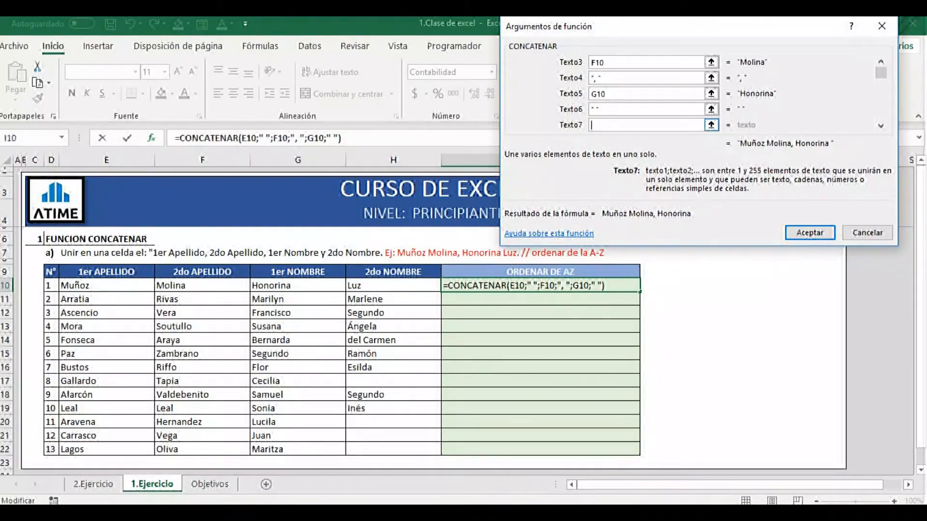
pyautogui.click(394, 285)
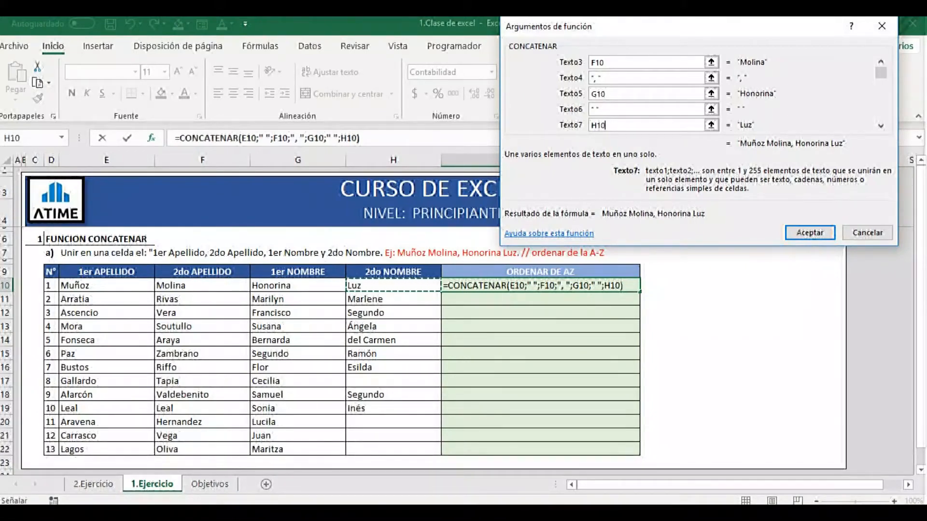
pyautogui.click(810, 233)
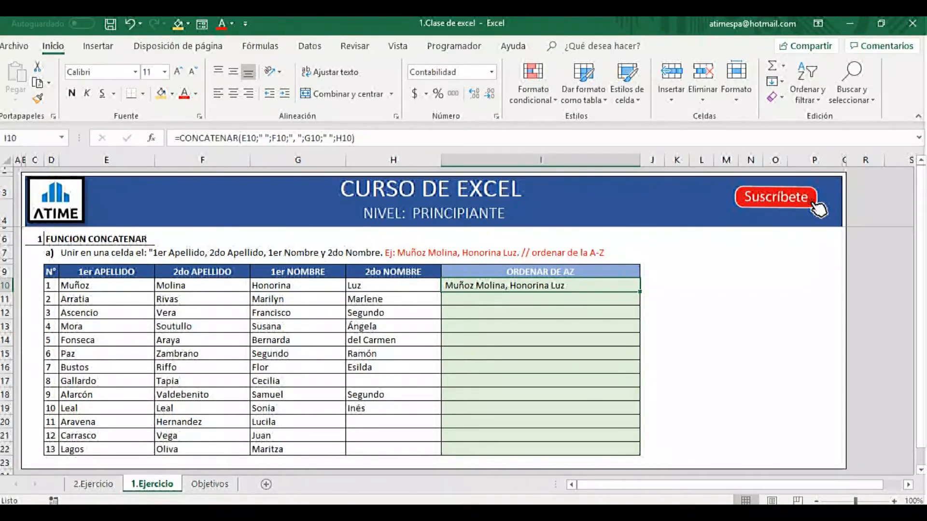
# Fill the CONCATENAR formula from I10 down to I22 for all the people in the table.
pyautogui.moveTo(640, 291); pyautogui.dragTo(640, 454)
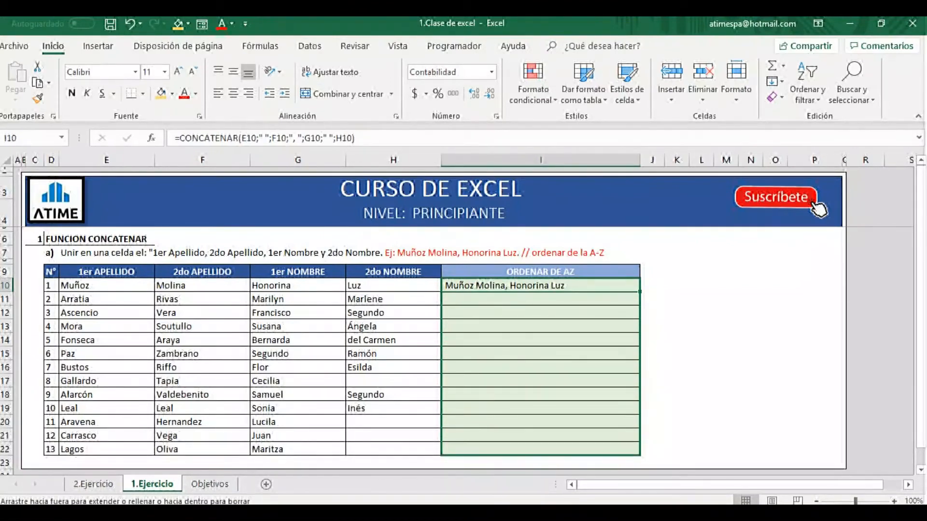
pyautogui.moveTo(640, 453); pyautogui.dragTo(640, 454)
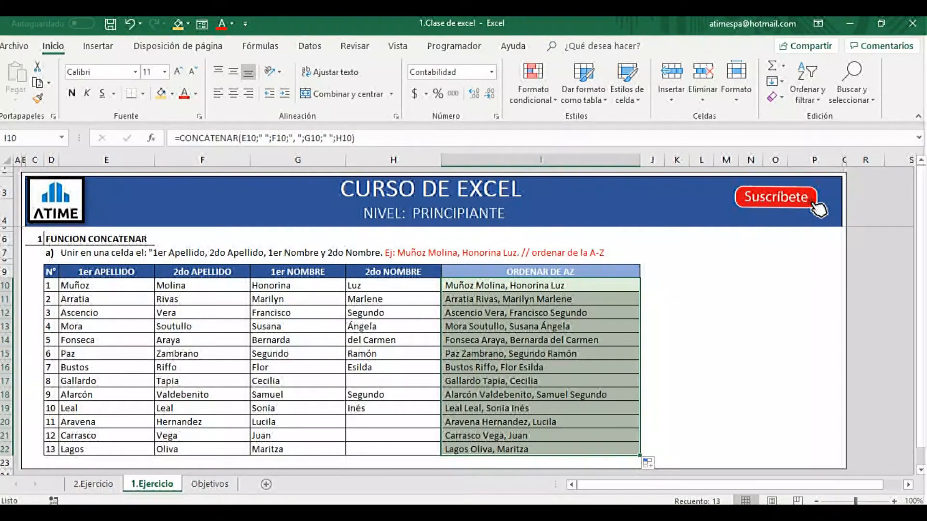
pyautogui.moveTo(7, 285); pyautogui.dragTo(7, 449)
pyautogui.moveTo(530, 285); pyautogui.dragTo(531, 449)
# Try clearing the second surname in cell F21 and undo the deletion.
pyautogui.click(202, 435)
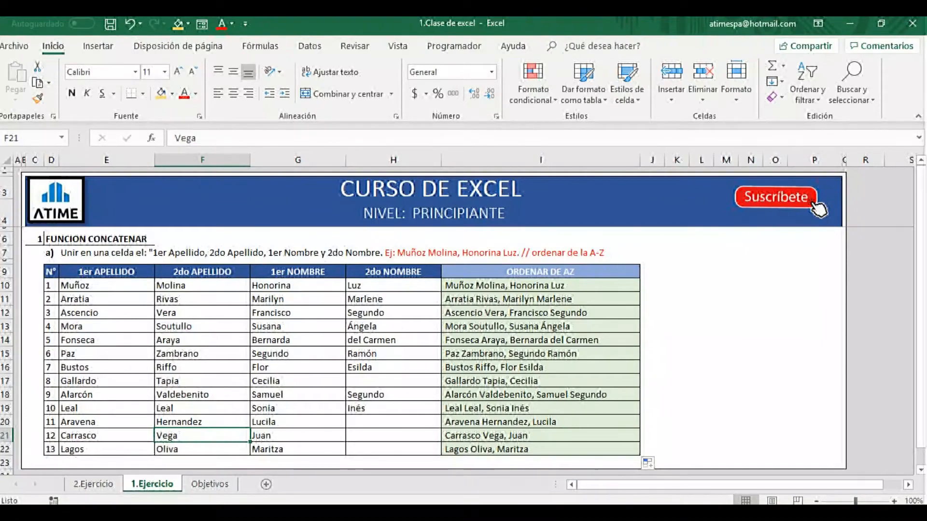
pyautogui.press('Delete')
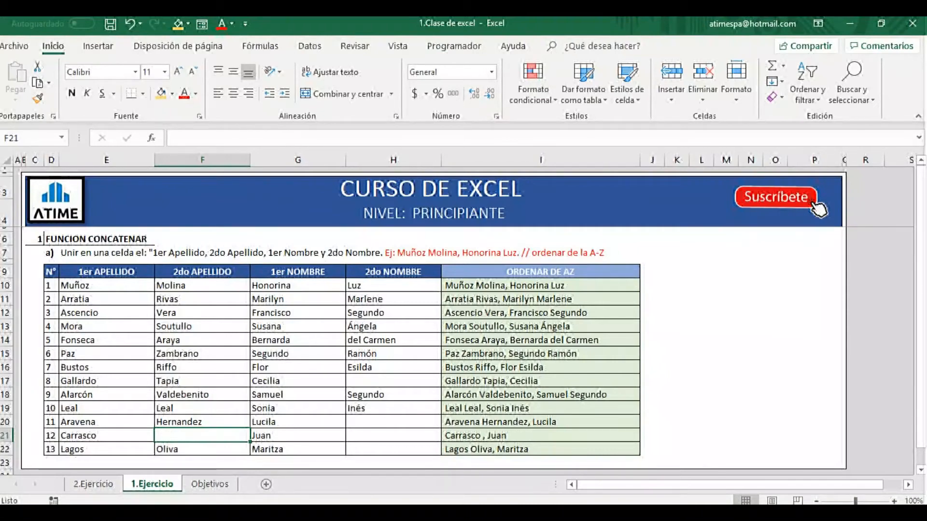
pyautogui.hotkey('ctrl', 'z')
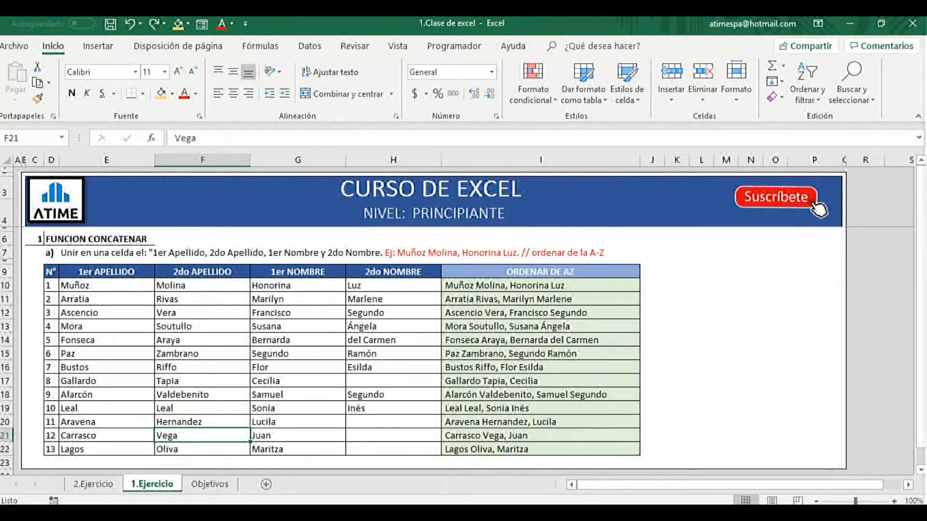
# Copy the joined names in I10:I22 and add a new blank sheet to the workbook.
pyautogui.moveTo(540, 286); pyautogui.dragTo(540, 449)
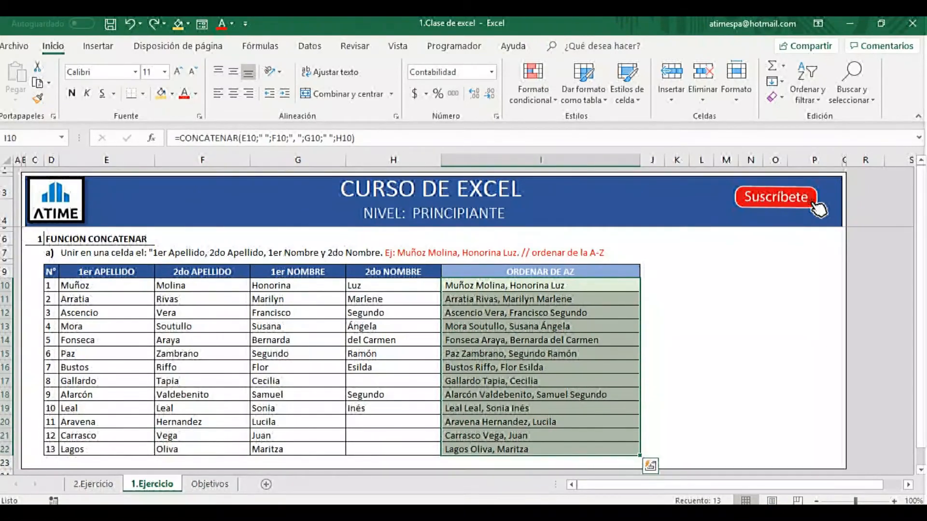
pyautogui.hotkey('ctrl', 'c')
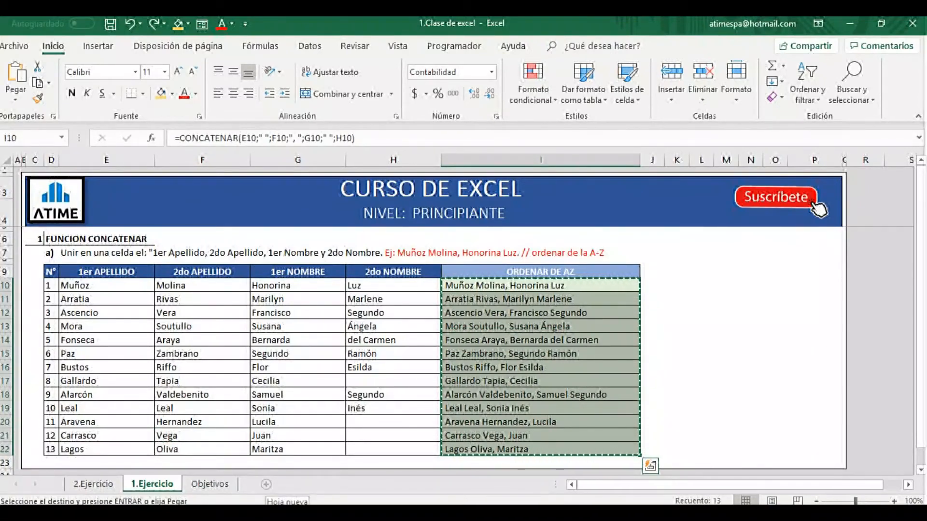
pyautogui.click(266, 484)
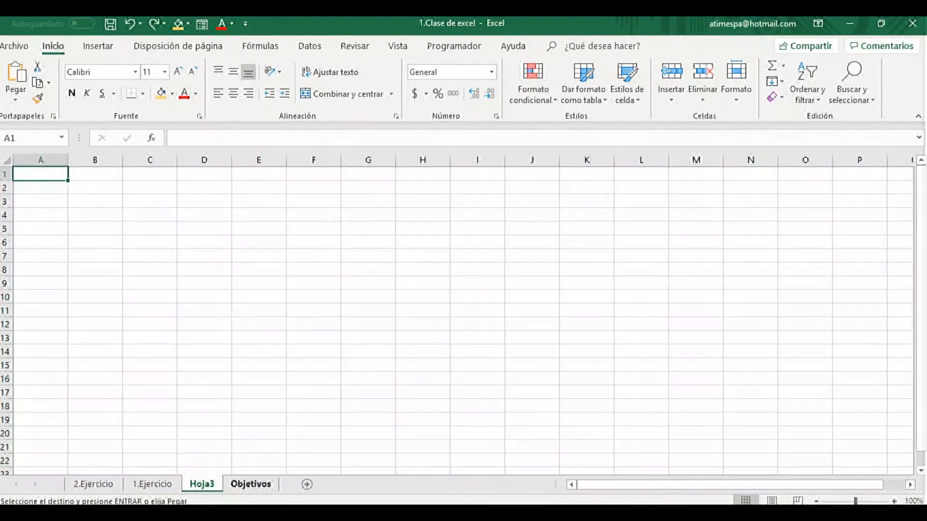
# Return to sheet 1.Ejercicio and copy the joined names in I10:I22 again.
pyautogui.click(152, 484)
pyautogui.moveTo(540, 286); pyautogui.dragTo(527, 450)
pyautogui.rightClick(505, 408)
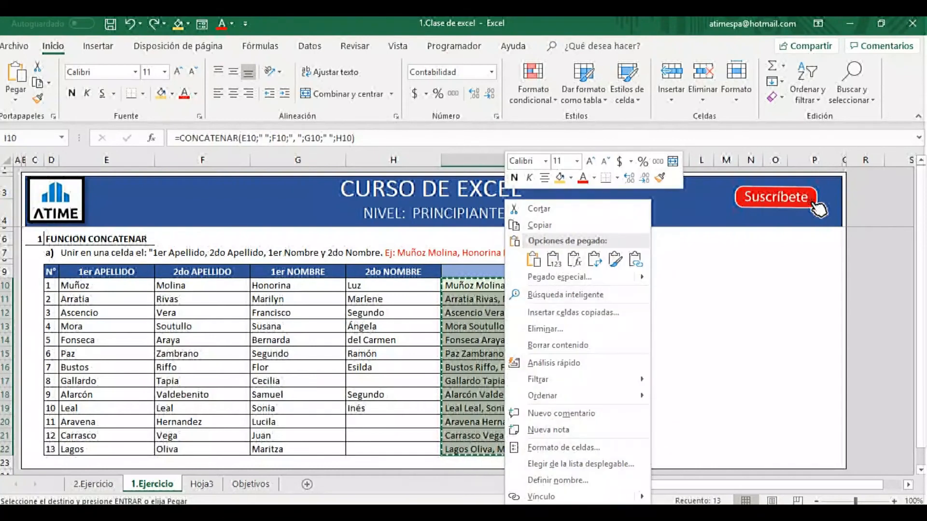
pyautogui.click(540, 225)
pyautogui.hotkey('ctrl', 'c')
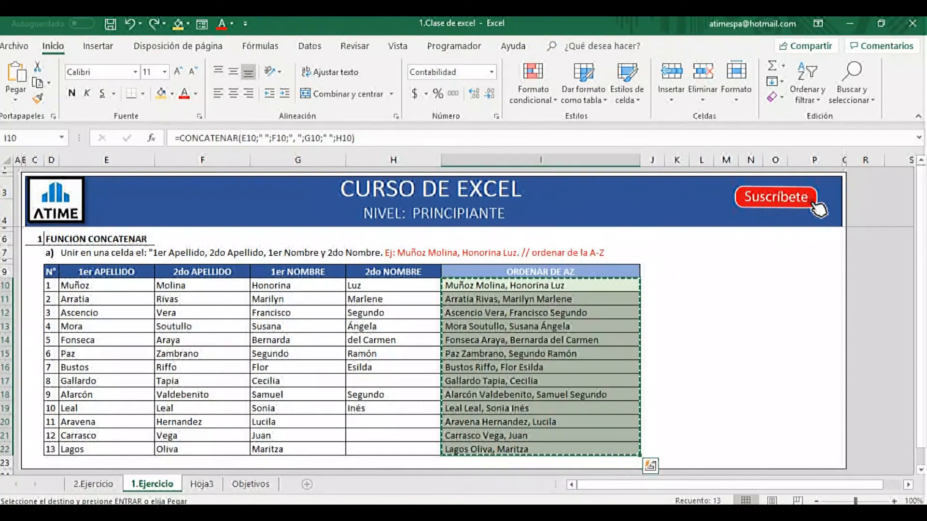
# Paste the joined names as values from cell A1 of Hoja3 and fit column A's width to them.
pyautogui.hotkey('ctrl', 'pagedown')
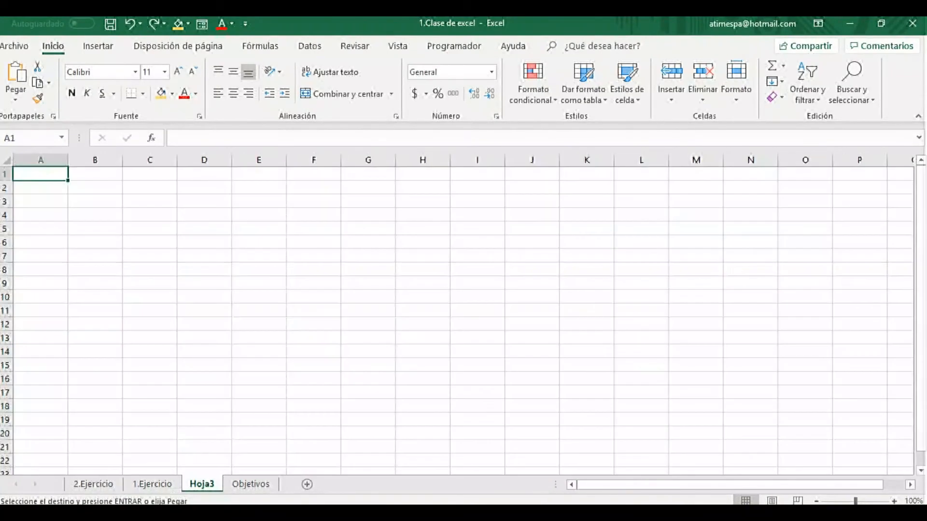
pyautogui.rightClick(40, 172)
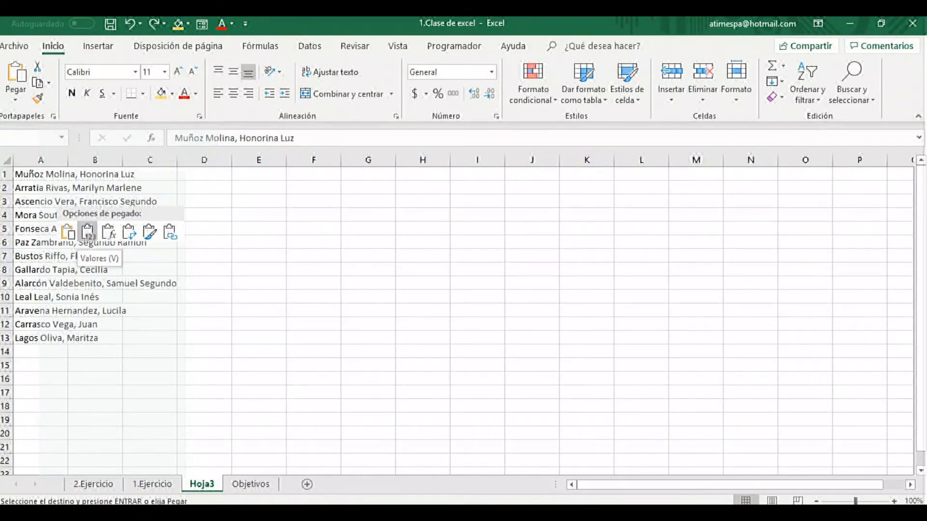
pyautogui.click(88, 232)
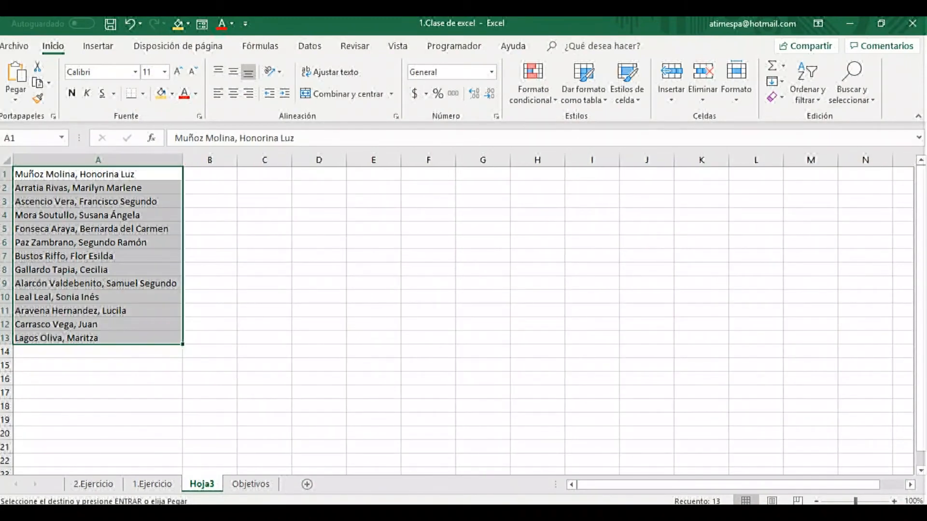
pyautogui.click(98, 188)
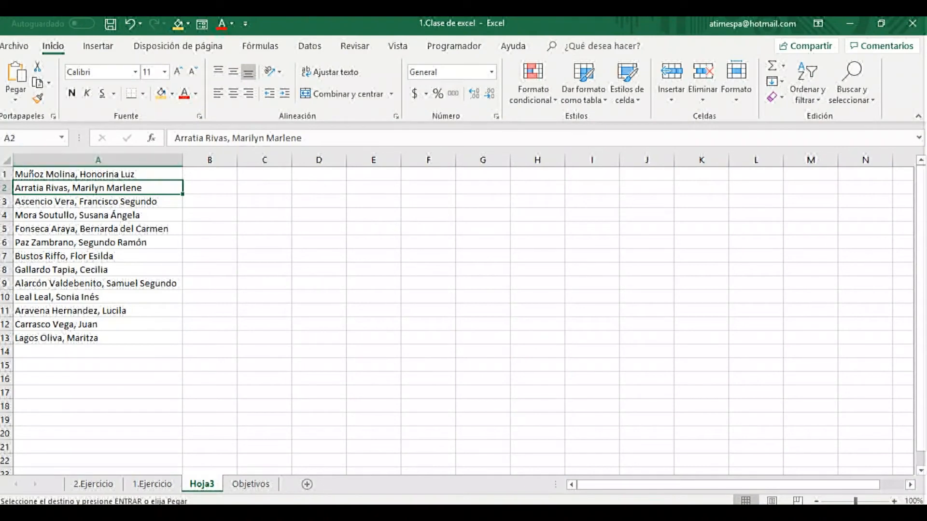
pyautogui.click(98, 270)
# Clear the second surname in cell F21 of sheet 1.Ejercicio and select that row's joined name in I21.
pyautogui.click(152, 484)
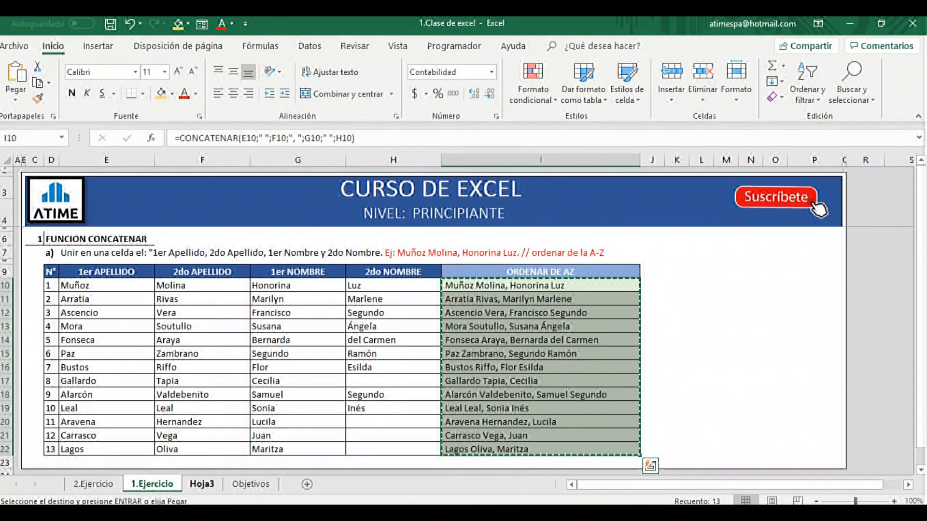
pyautogui.click(202, 436)
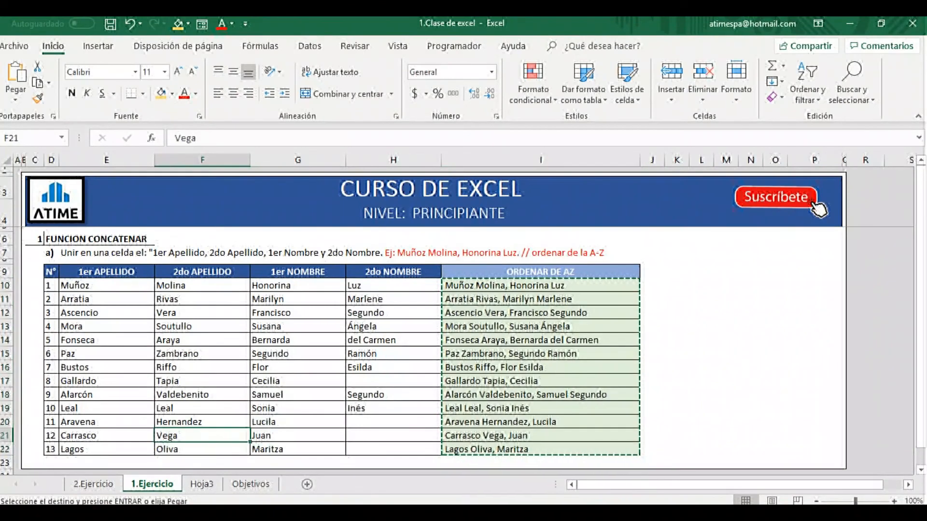
pyautogui.press('Escape')
pyautogui.press('Delete')
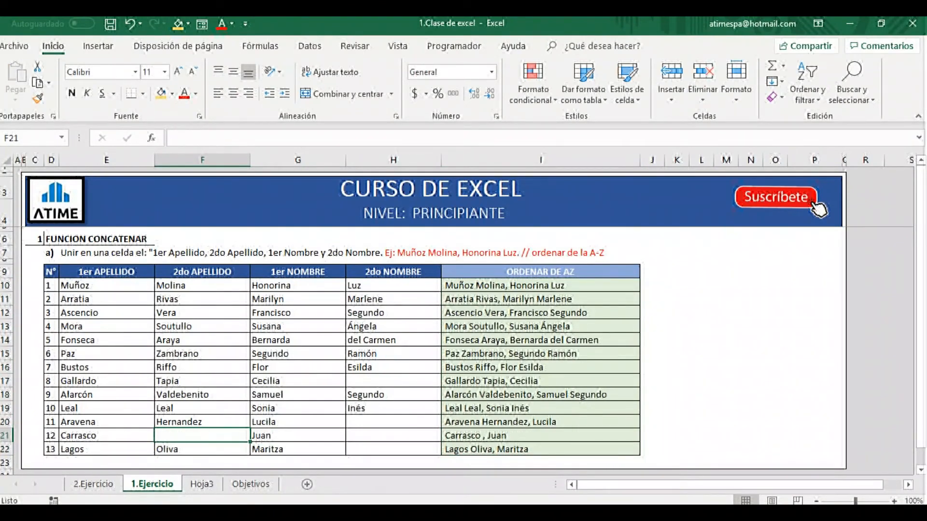
pyautogui.click(541, 436)
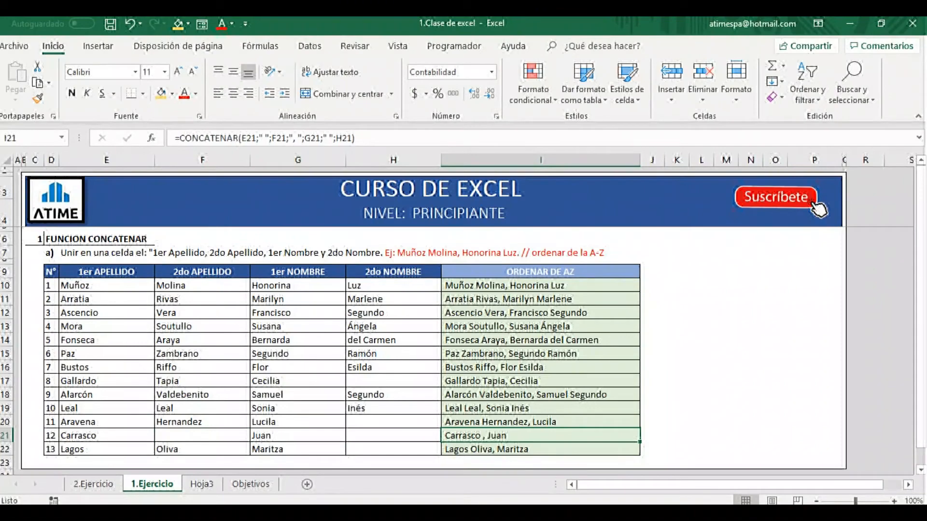
# Highlight the name pasted in cell A12 of Hoja3 with a gold fill.
pyautogui.hotkey('ctrl', 'pagedown')
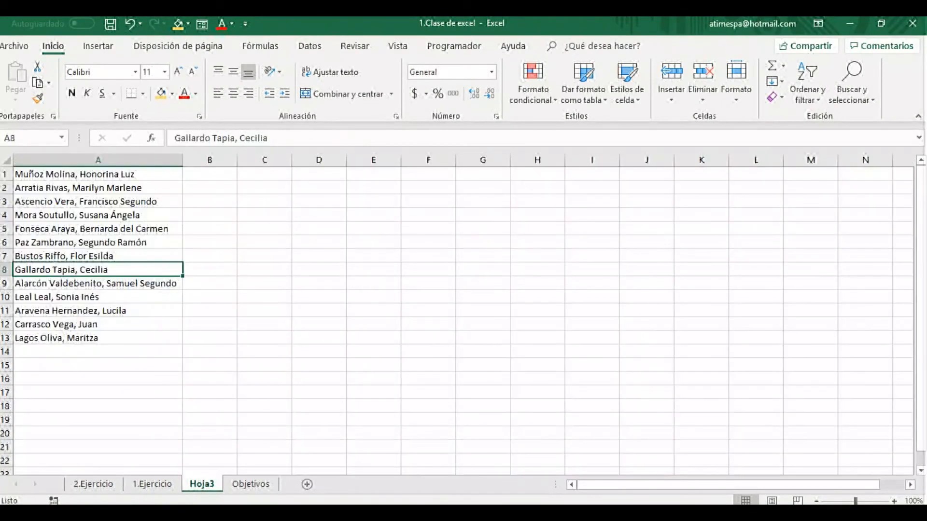
pyautogui.click(98, 324)
pyautogui.click(161, 94)
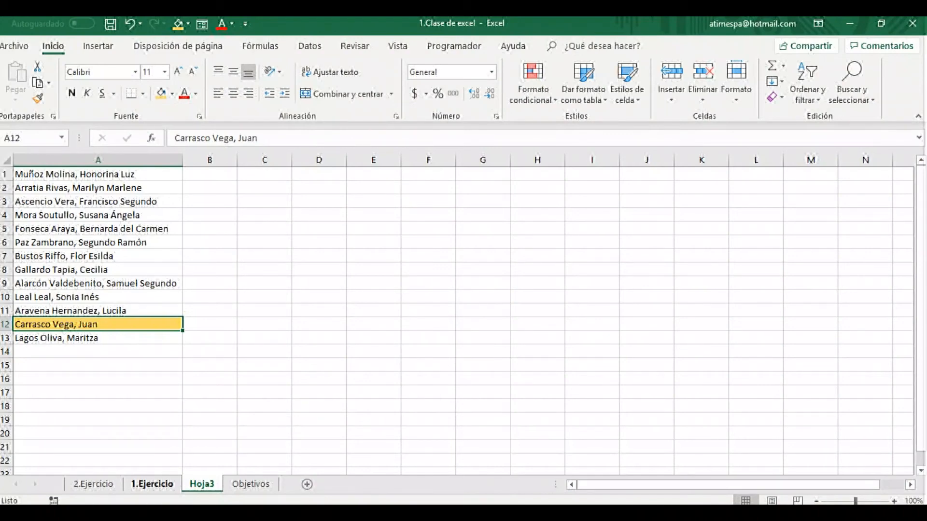
# Copy the whole table D9:I22, including its headers, from sheet 1.Ejercicio.
pyautogui.click(152, 484)
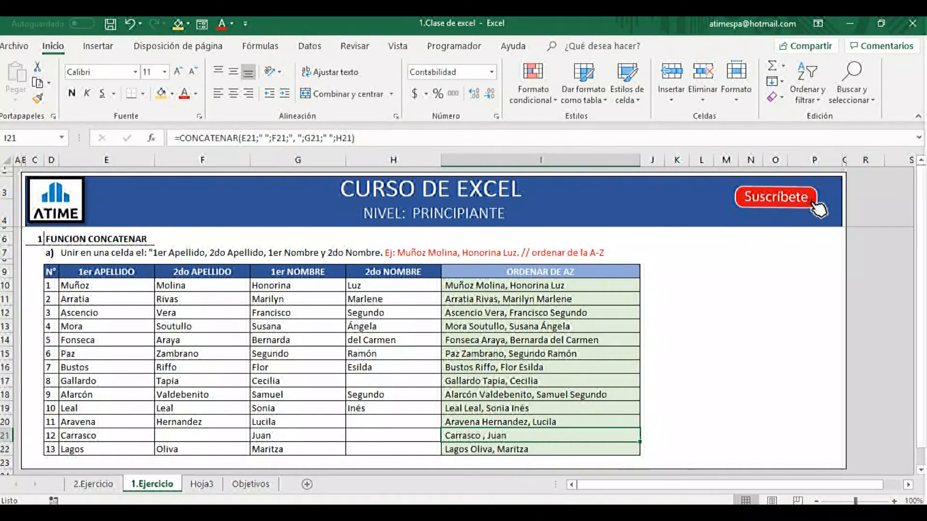
pyautogui.moveTo(51, 272); pyautogui.dragTo(572, 449)
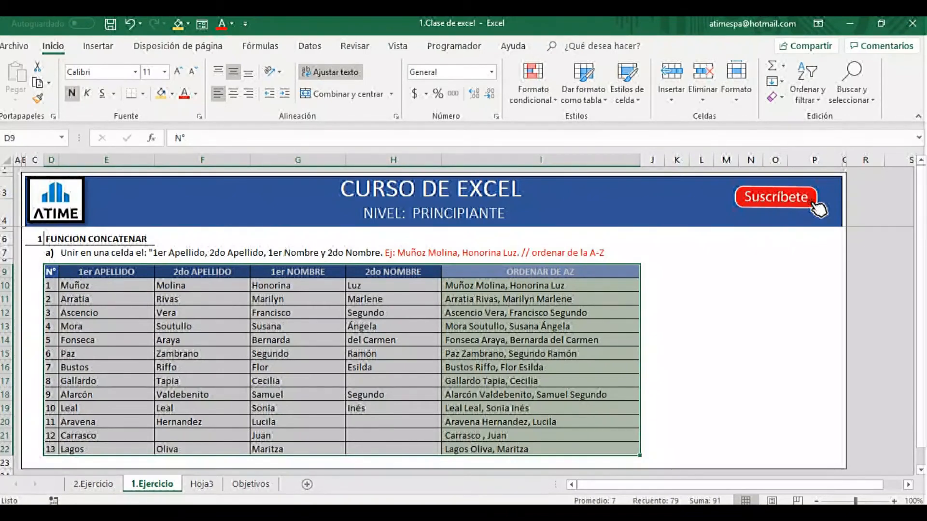
pyautogui.rightClick(299, 343)
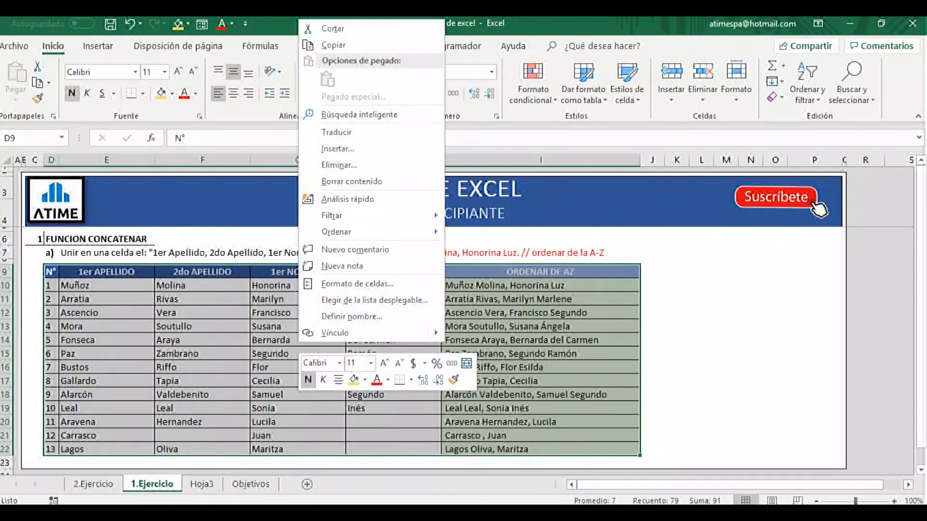
pyautogui.click(333, 45)
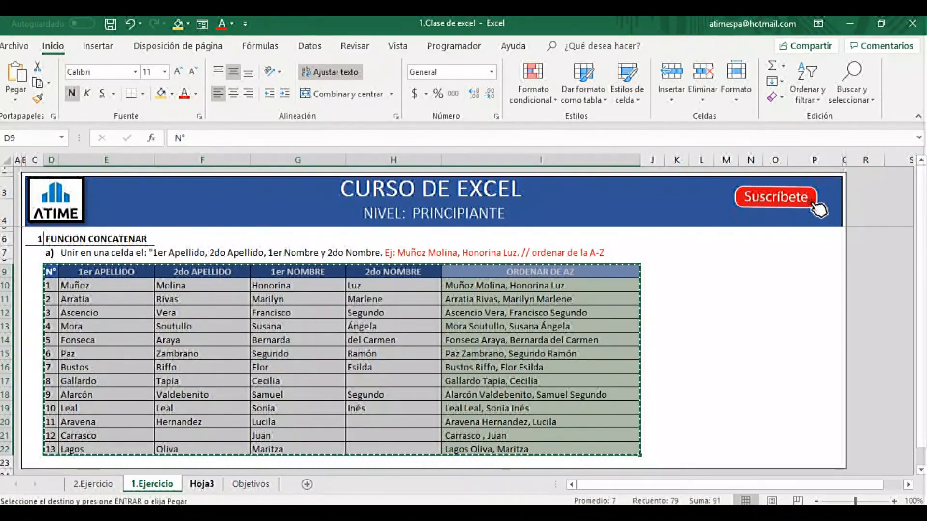
# Paste the table as values from cell C1 of Hoja3 and autofit columns C to I.
pyautogui.hotkey('ctrl', 'pagedown')
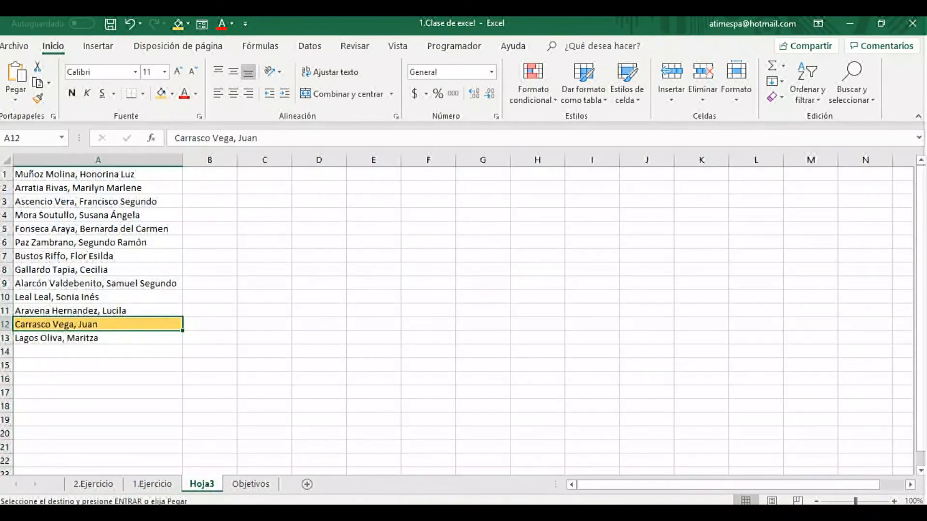
pyautogui.rightClick(244, 175)
pyautogui.click(328, 231)
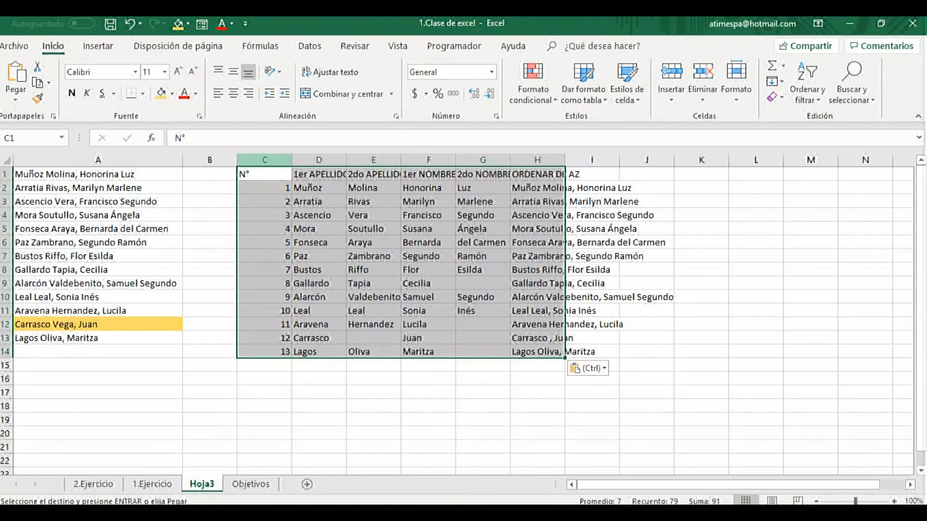
pyautogui.moveTo(265, 159); pyautogui.dragTo(592, 160)
pyautogui.doubleClick(565, 160)
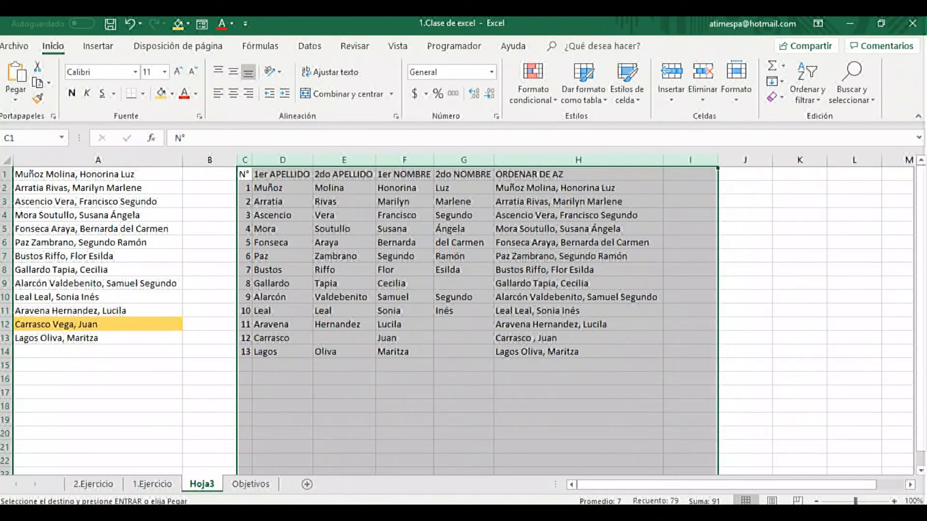
# Hide column A of Hoja3 and highlight table row C8:H8 with a gold fill.
pyautogui.click(283, 216)
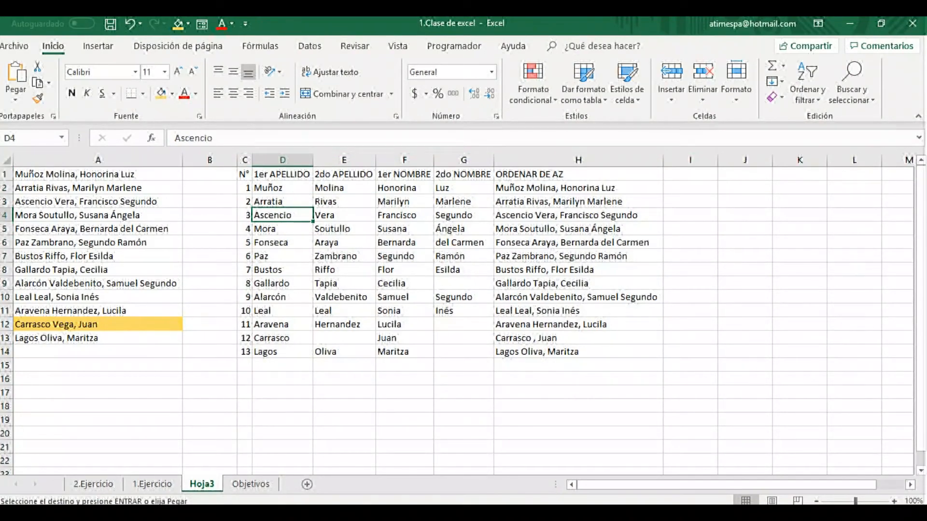
pyautogui.click(157, 160)
pyautogui.rightClick(157, 162)
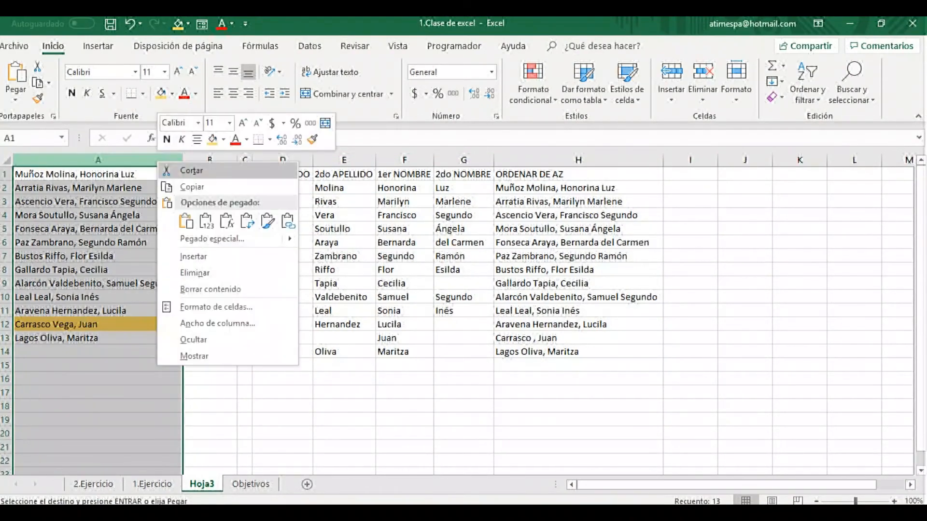
pyautogui.click(194, 340)
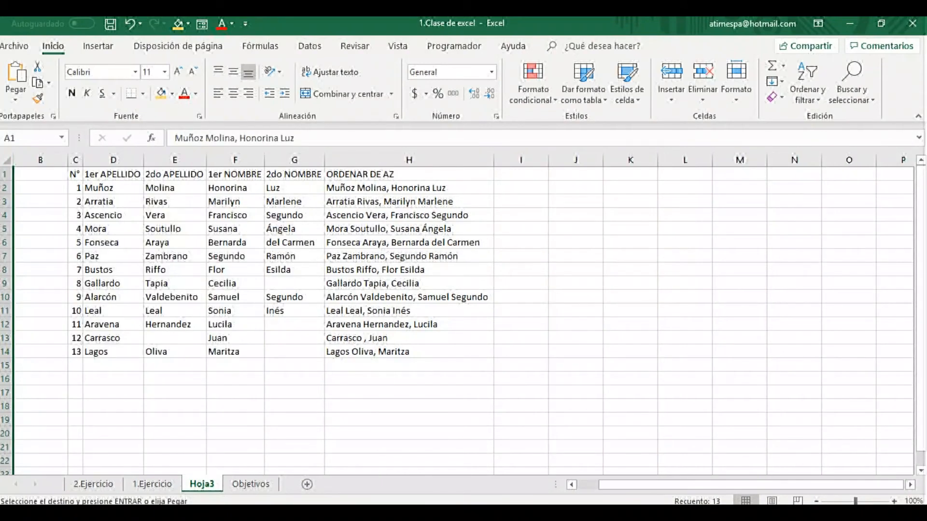
pyautogui.moveTo(75, 270); pyautogui.dragTo(410, 270)
pyautogui.click(161, 94)
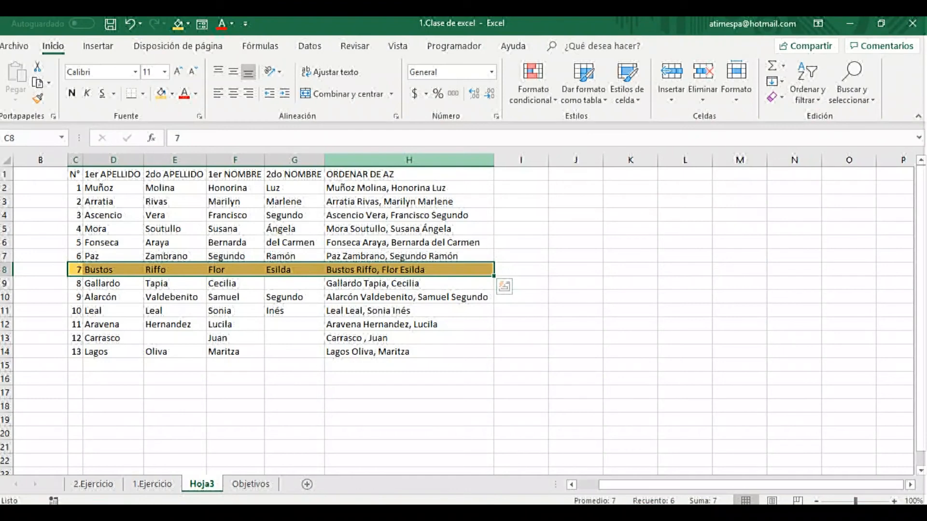
# Sort only the ORDENAR DE AZ column of Hoja3 from A to Z, keeping the current selection, and compare it with columns C to G.
pyautogui.click(409, 160)
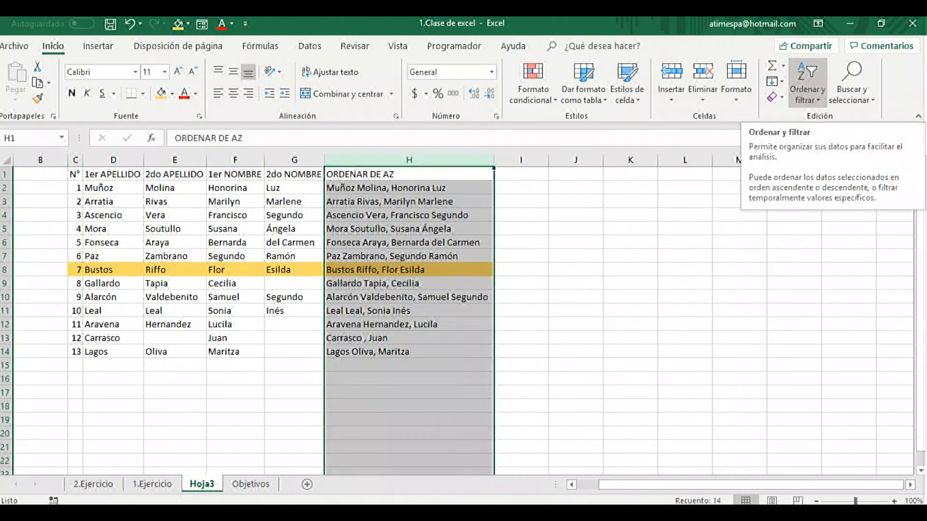
pyautogui.click(807, 84)
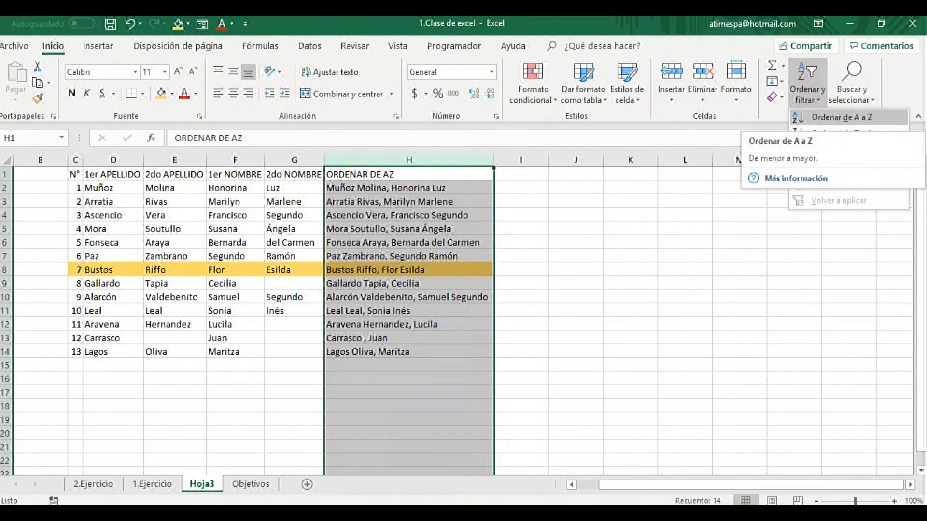
pyautogui.click(843, 117)
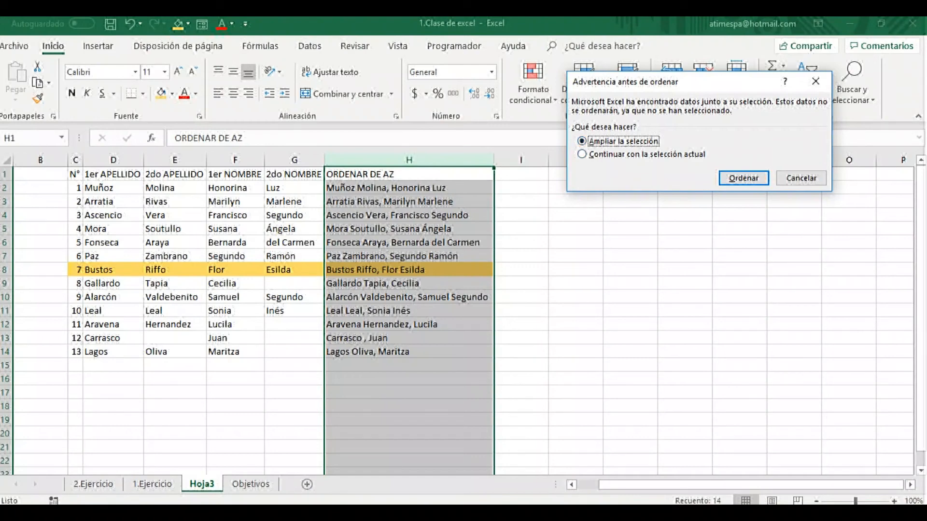
pyautogui.click(582, 154)
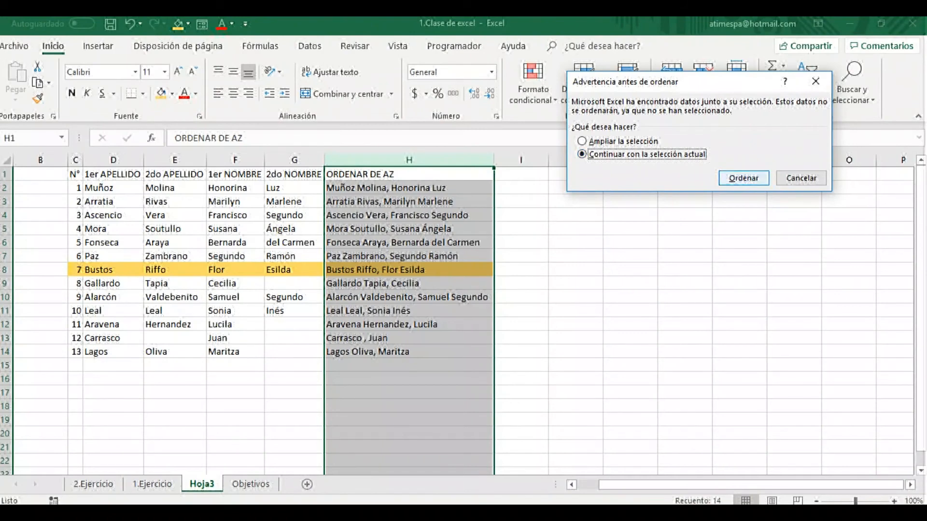
pyautogui.click(743, 178)
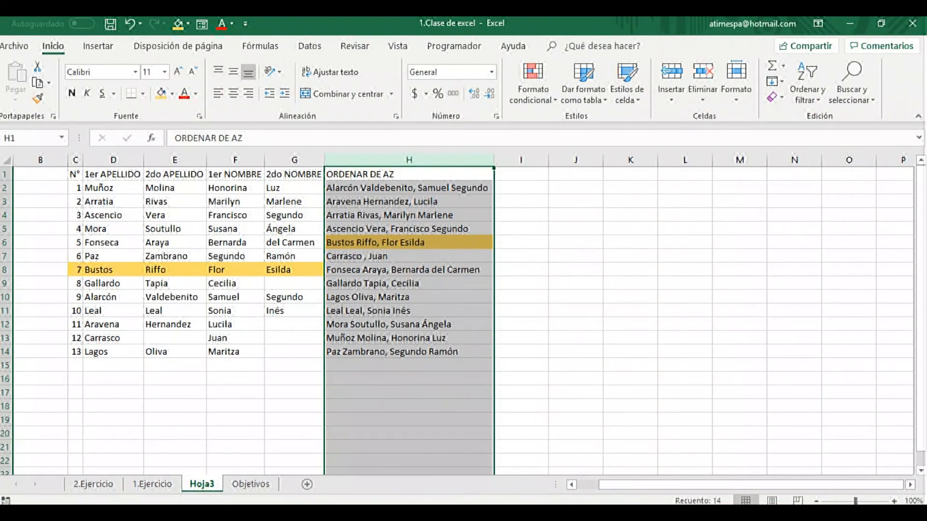
pyautogui.moveTo(409, 174); pyautogui.dragTo(408, 352)
pyautogui.moveTo(295, 174); pyautogui.dragTo(77, 352)
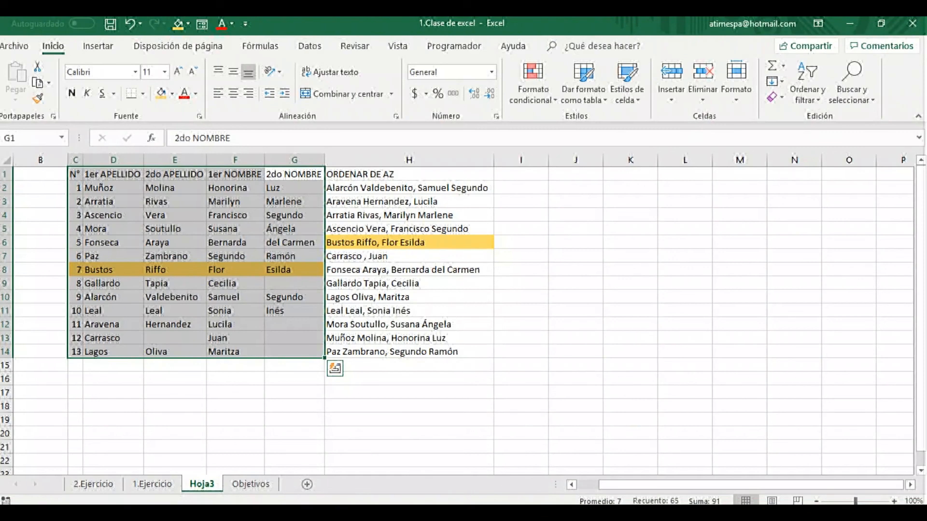
pyautogui.moveTo(409, 242)
pyautogui.mouseDown()
pyautogui.moveTo(113, 243)
pyautogui.moveTo(409, 242)
pyautogui.mouseUp()
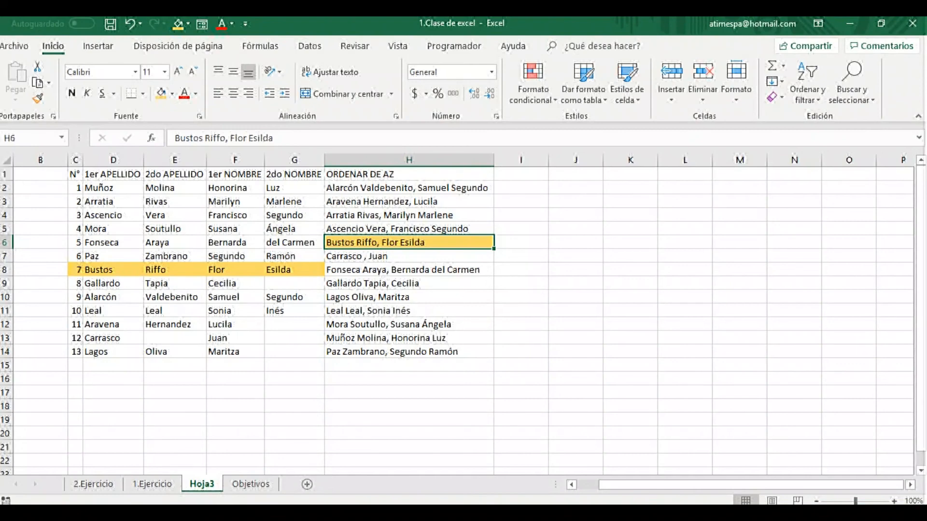
pyautogui.moveTo(295, 242); pyautogui.dragTo(107, 243)
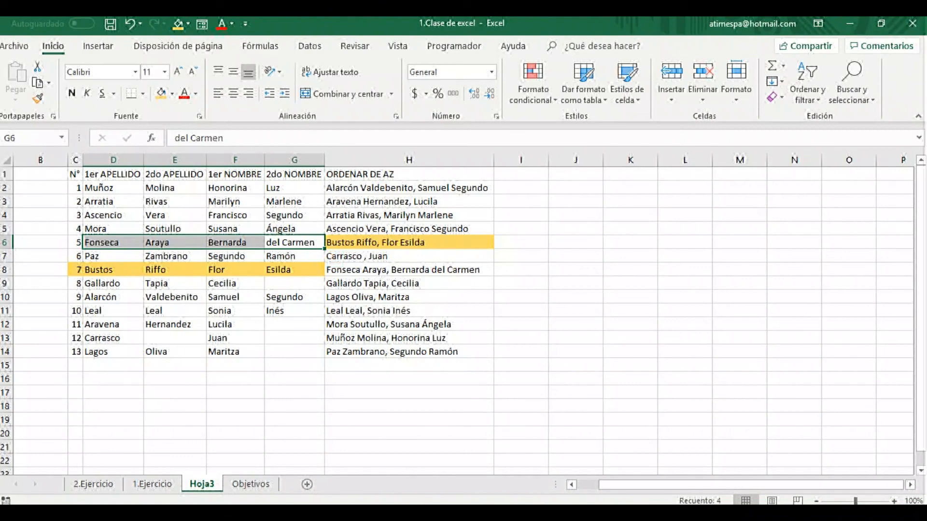
# Add filters to the table's header row D9:I9 on sheet 1.Ejercicio.
pyautogui.click(152, 484)
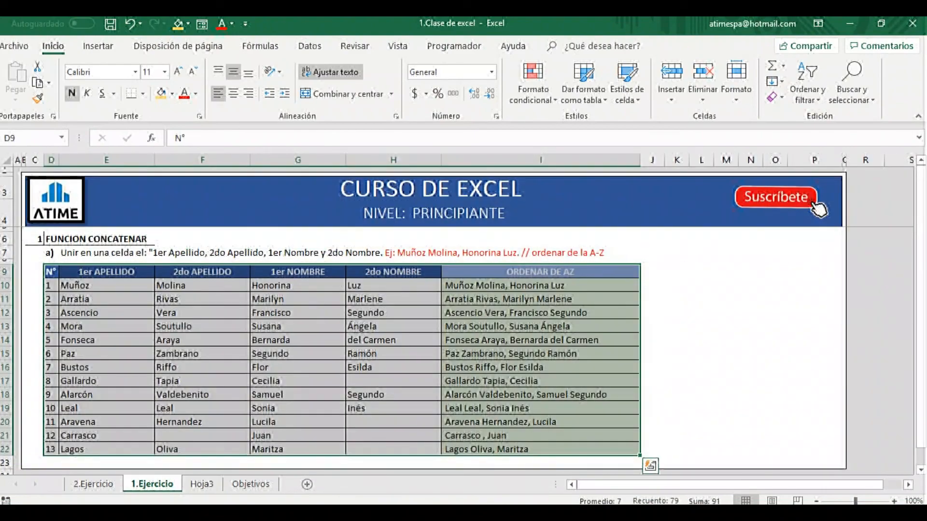
pyautogui.click(540, 160)
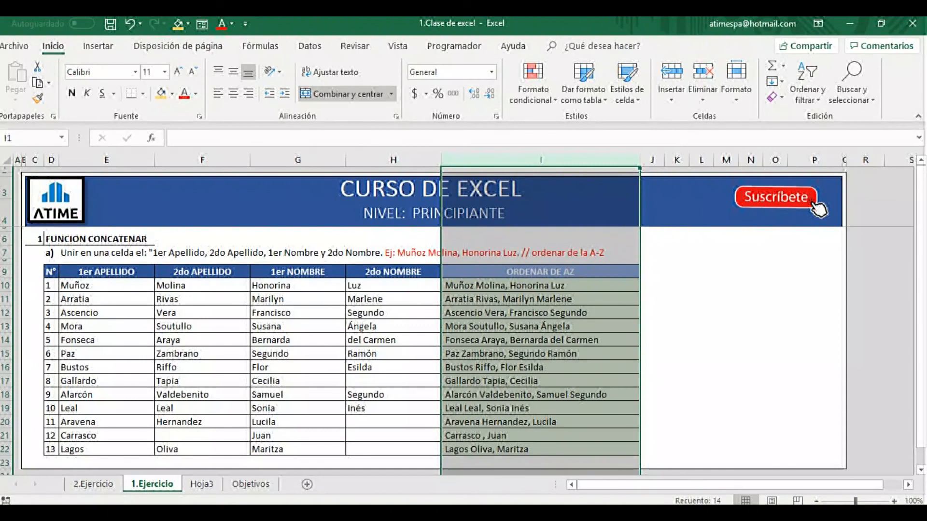
pyautogui.moveTo(521, 272); pyautogui.dragTo(48, 272)
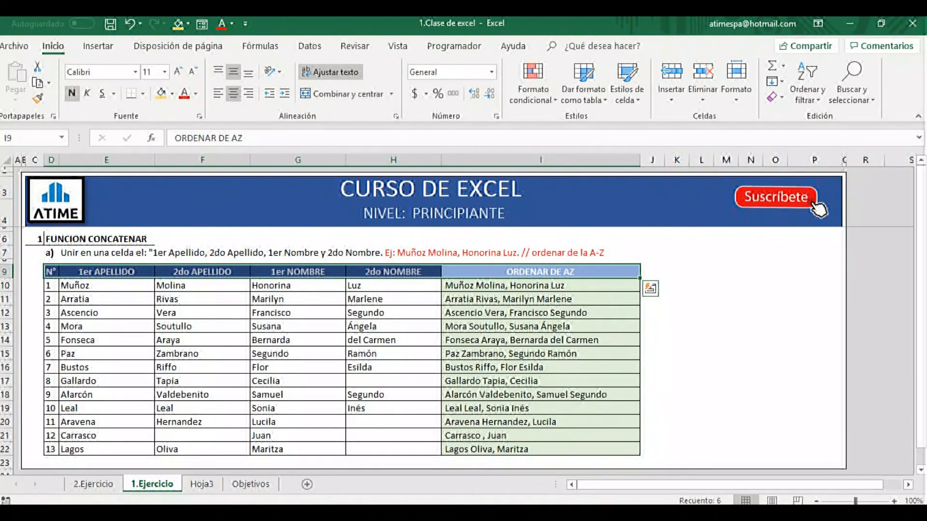
pyautogui.click(310, 46)
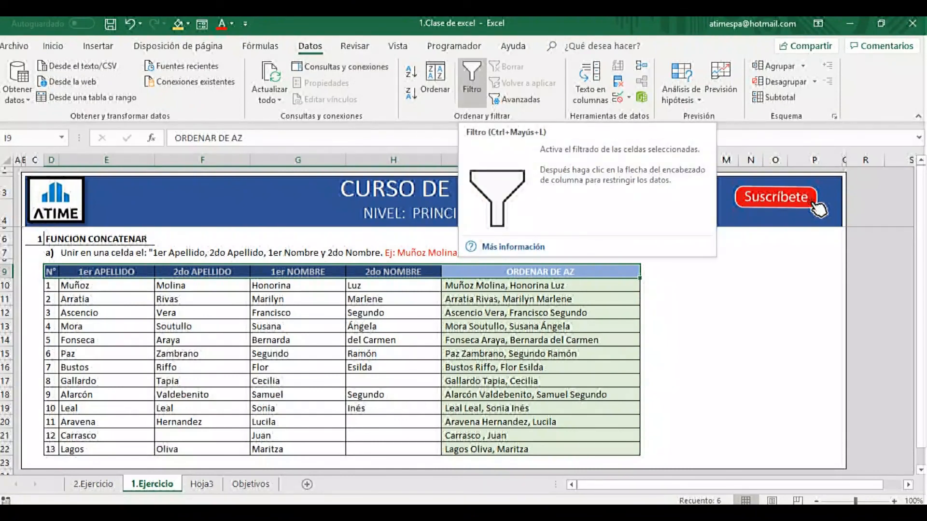
pyautogui.click(472, 82)
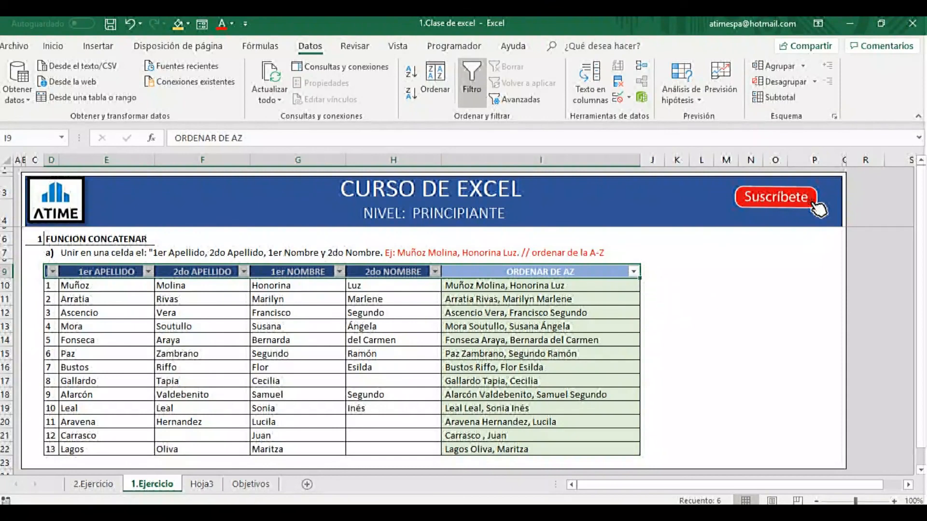
# Sort the filtered table from A to Z by the ORDENAR DE AZ column.
pyautogui.moveTo(540, 271); pyautogui.dragTo(51, 272)
pyautogui.click(633, 271)
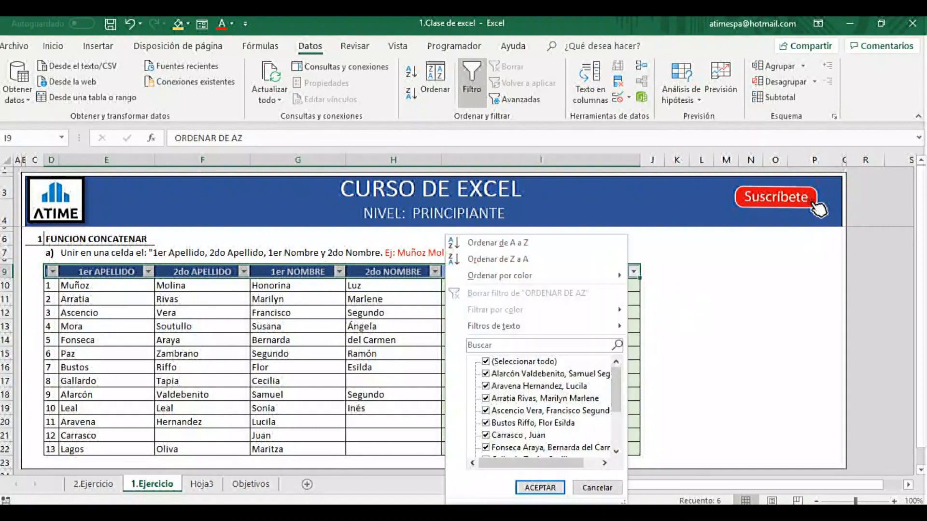
pyautogui.click(493, 242)
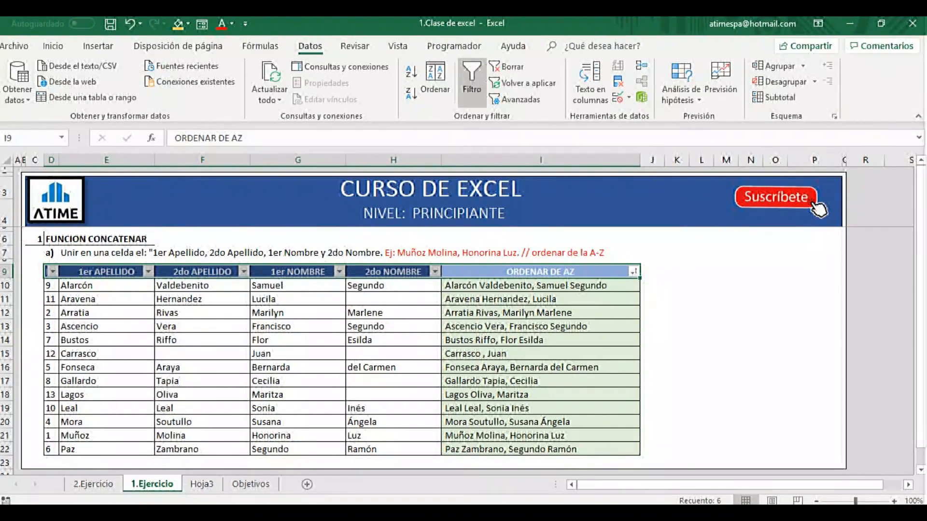
# Mark the objective "Desarollar ejercicio 1" as done on the Objetivos sheet.
pyautogui.click(251, 484)
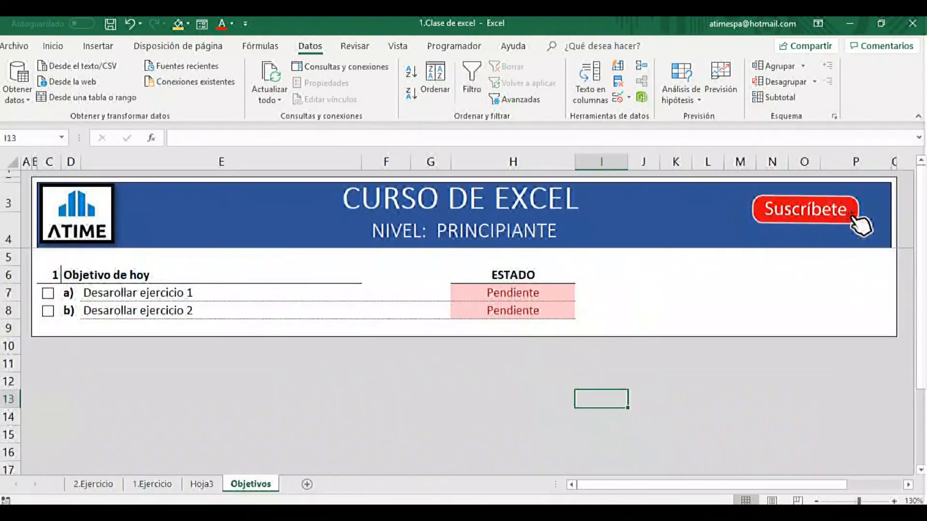
pyautogui.click(48, 293)
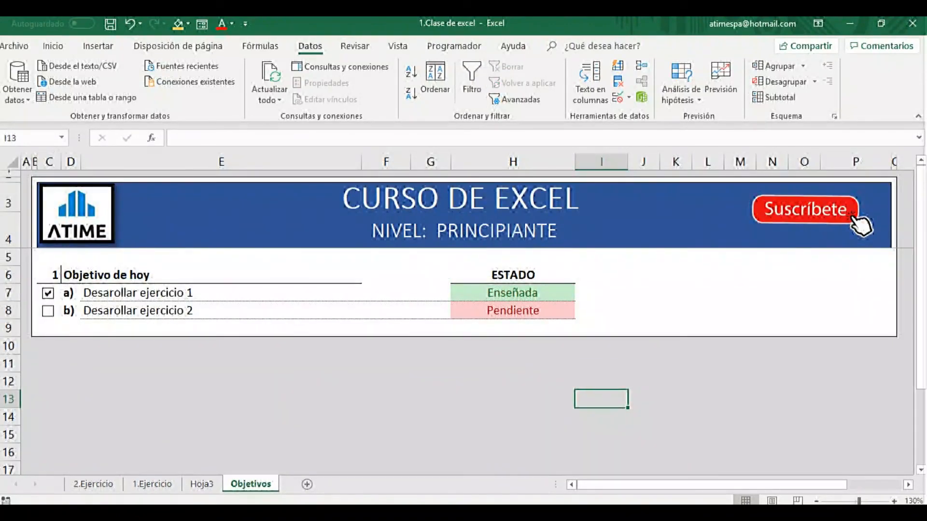